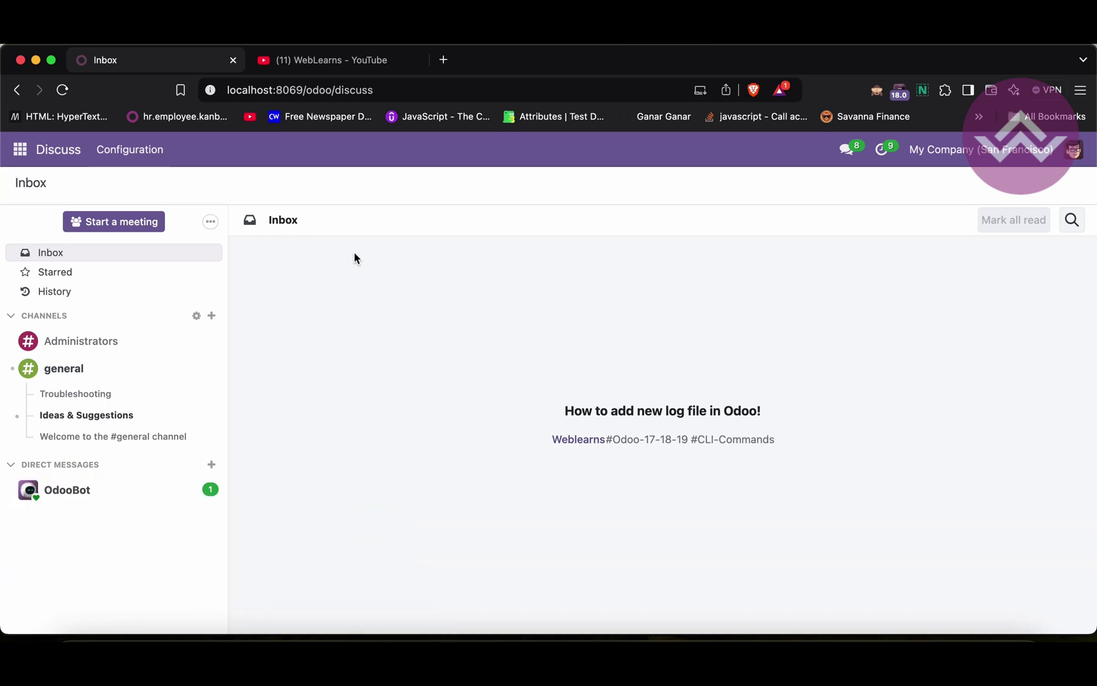
Switch from the Odoo Discuss inbox to the '(11) WebLearns - YouTube' browser tab
{"action": "left_click", "coordinate": [337, 61]}
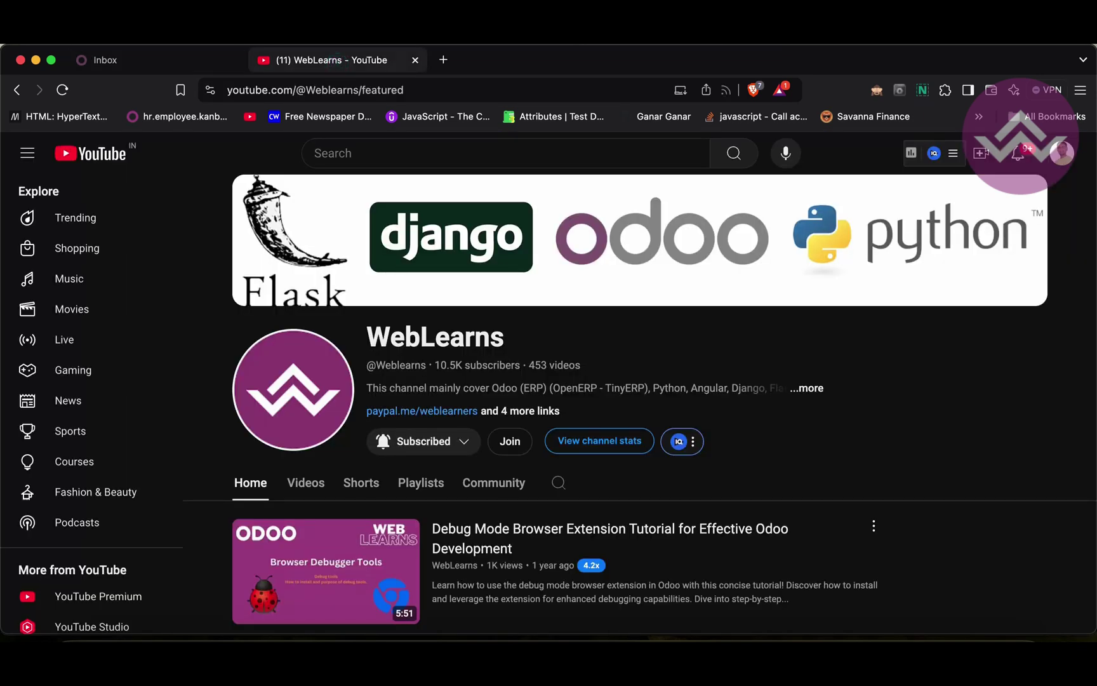
Scroll through the WebLearns channel's Odoo tutorial playlists, then go back to the Odoo Discuss inbox tab
{"action": "scroll", "coordinate": [368, 412], "scroll_direction": "down", "scroll_amount": 1}
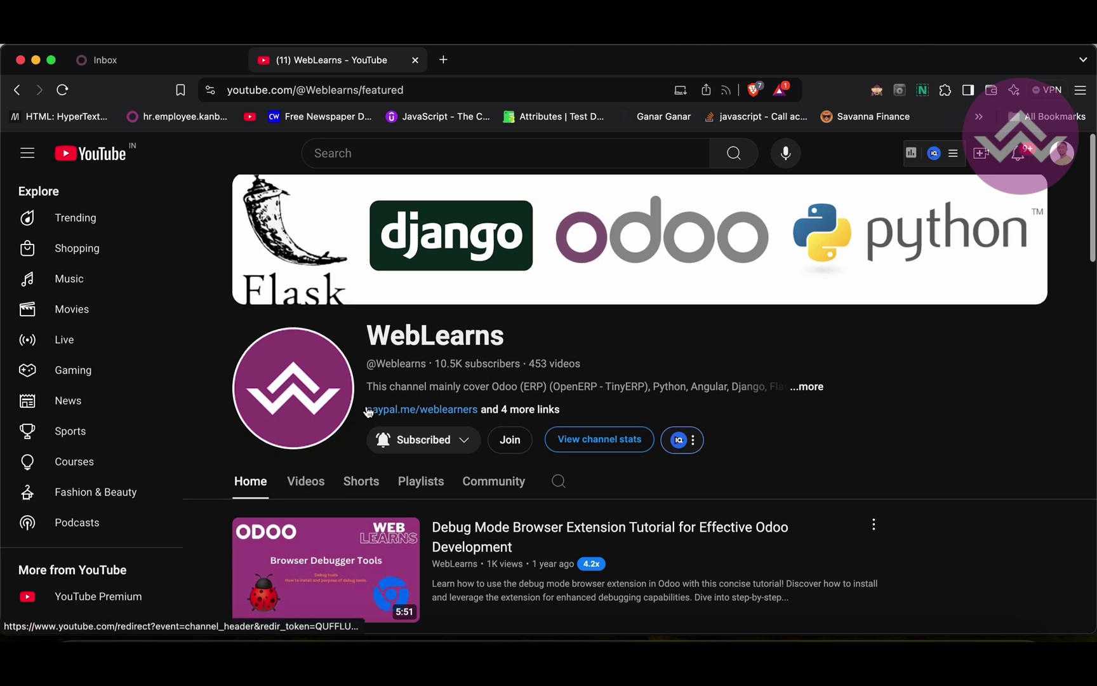
{"action": "scroll", "coordinate": [368, 413], "scroll_direction": "down", "scroll_amount": 10}
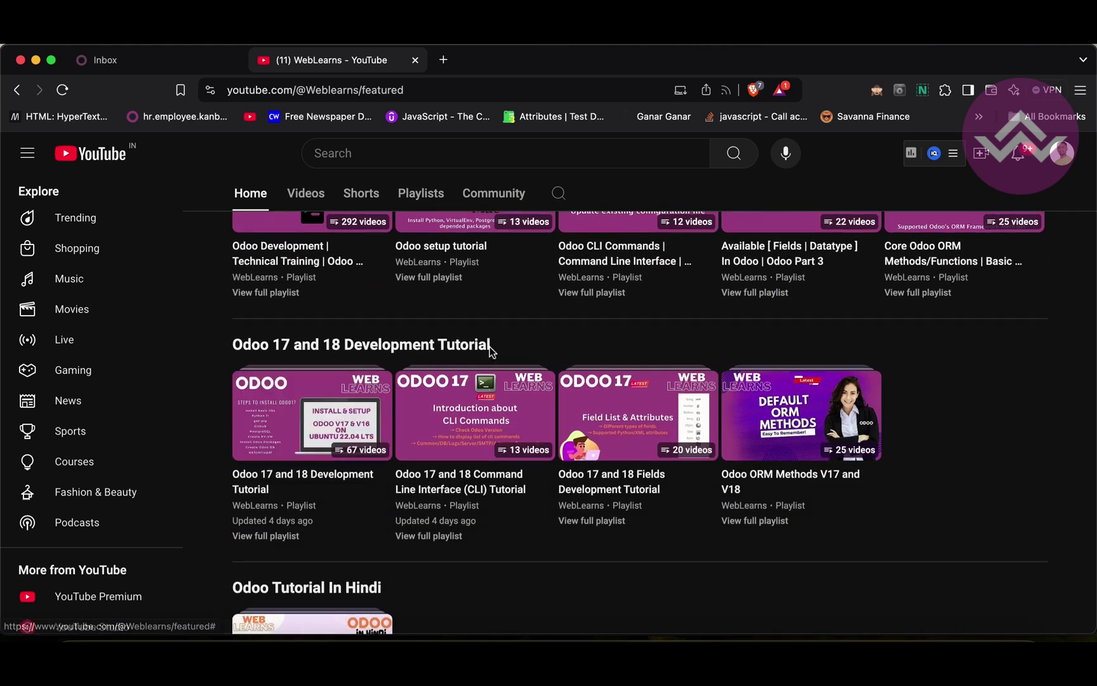
{"action": "mouse_move", "coordinate": [487, 411]}
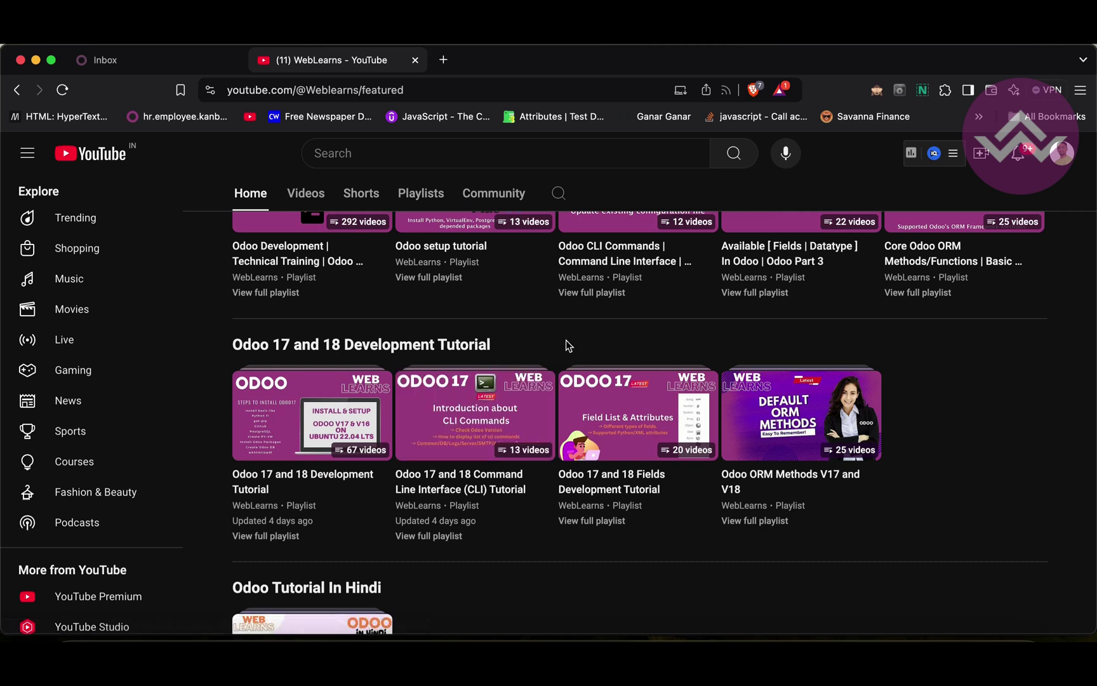
{"action": "mouse_move", "coordinate": [300, 392]}
{"action": "scroll", "coordinate": [552, 338], "scroll_direction": "up", "scroll_amount": 10}
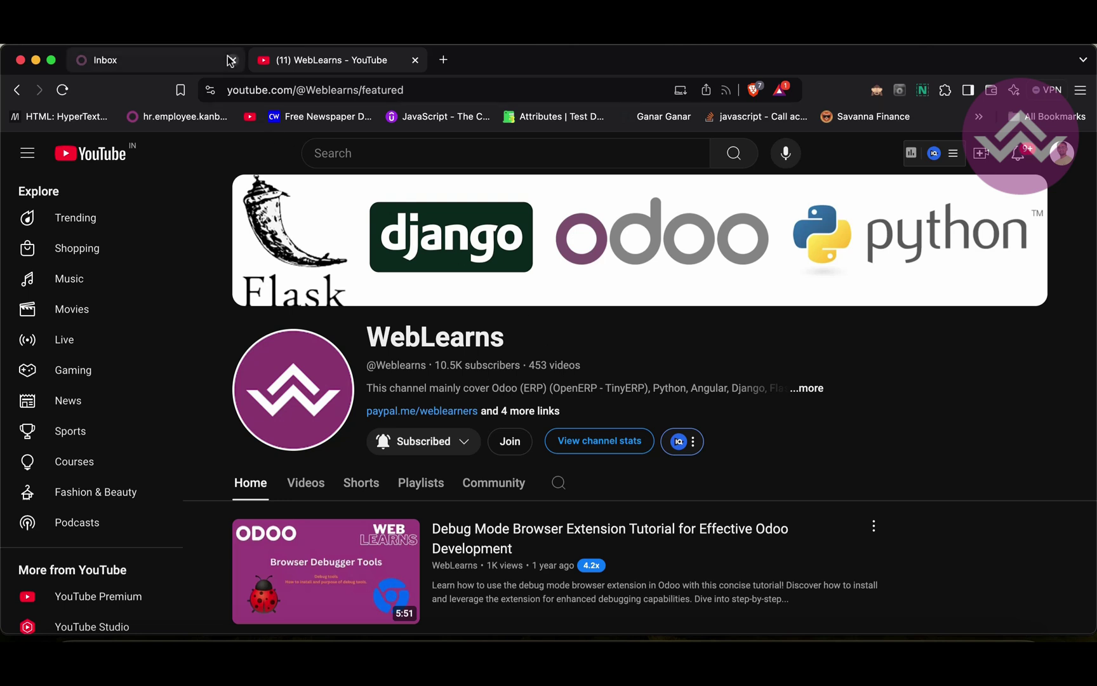
{"action": "left_click", "coordinate": [206, 60]}
Restart the Odoo server on demo18-demo by stopping it and rerunning the previous odoo-bin command
{"action": "left_click", "coordinate": [493, 644]}
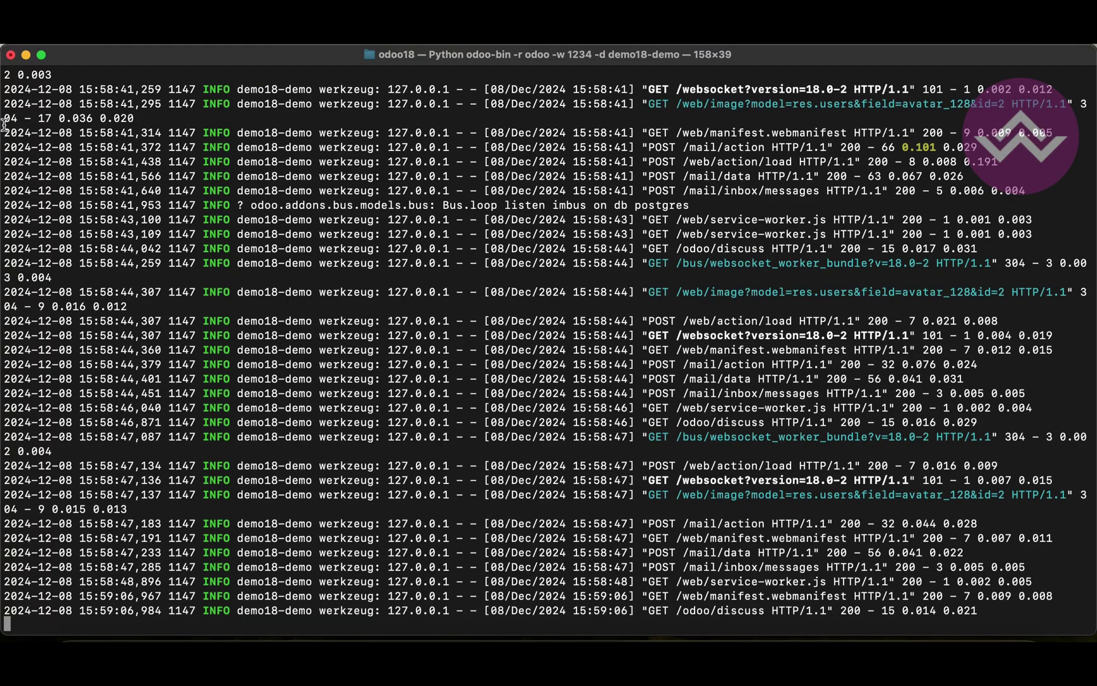
{"action": "left_click_drag", "start_coordinate": [6, 86], "coordinate": [443, 473]}
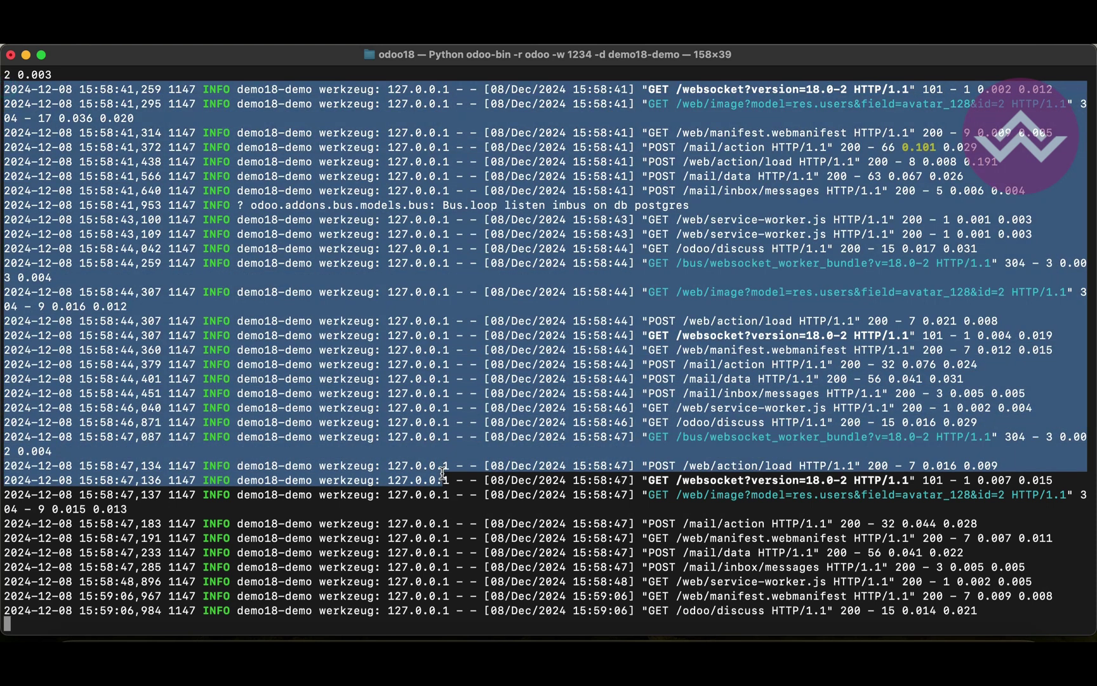
{"action": "left_click", "coordinate": [443, 473]}
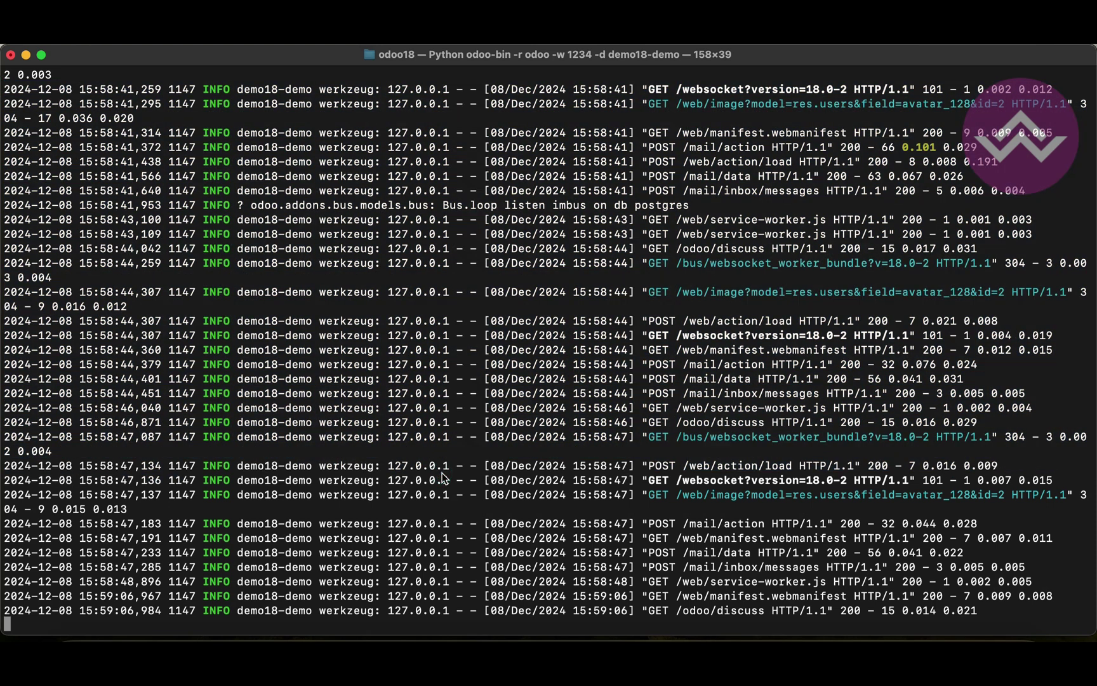
{"action": "key", "text": "ctrl+c"}
{"action": "key", "text": "ctrl+c"}
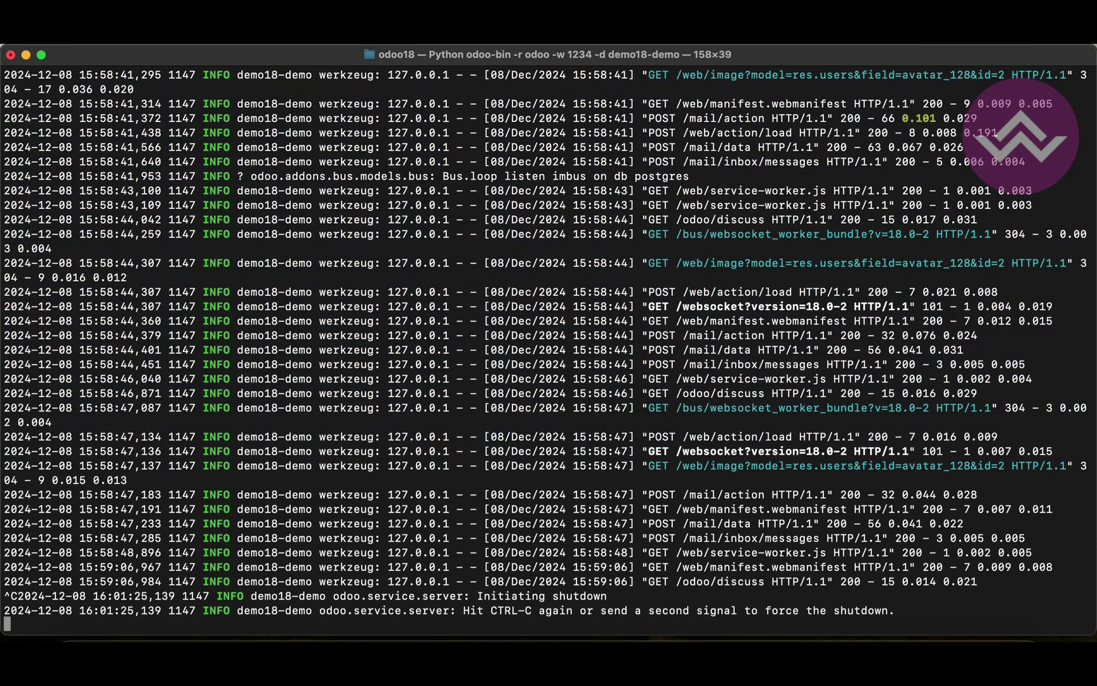
{"action": "key", "text": "Up"}
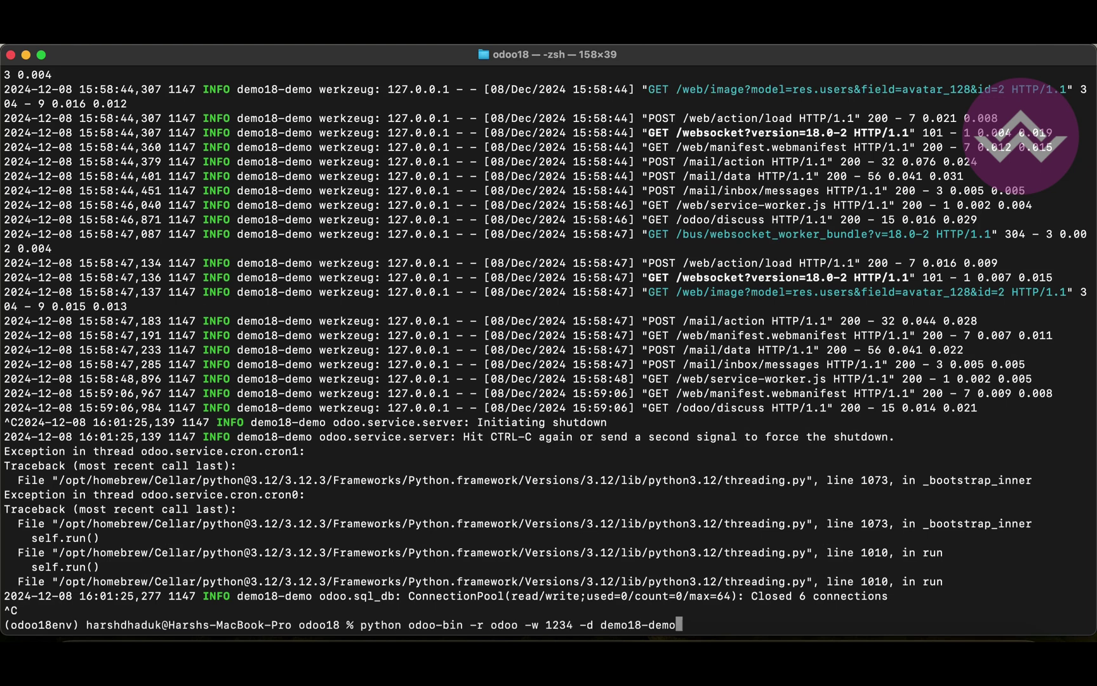
{"action": "key", "text": "Return"}
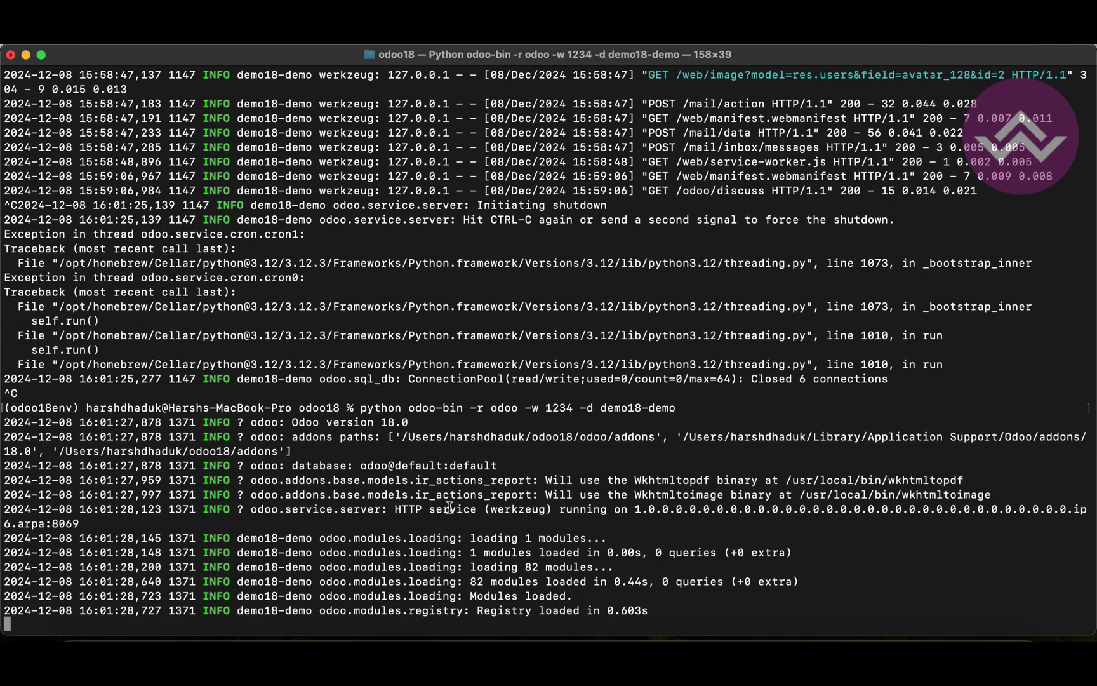
{"action": "key", "text": "super+Tab"}
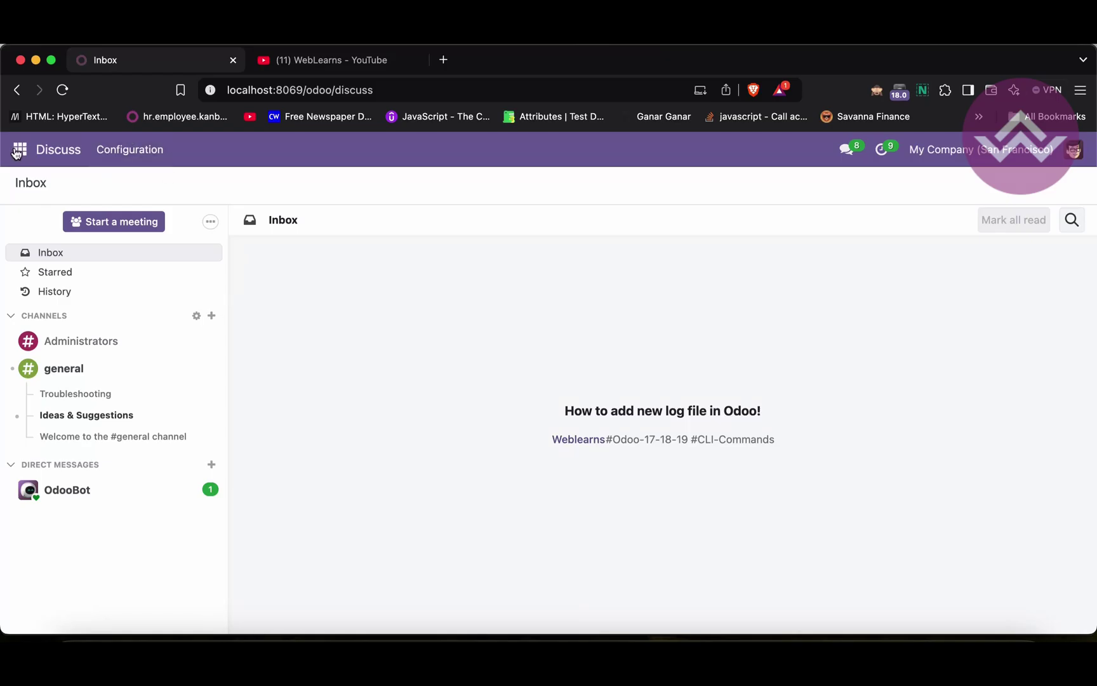
Open sales order S00007 for Gemini Furniture from the Sales app
{"action": "left_click", "coordinate": [16, 153]}
{"action": "left_click", "coordinate": [37, 227]}
{"action": "left_click", "coordinate": [20, 153]}
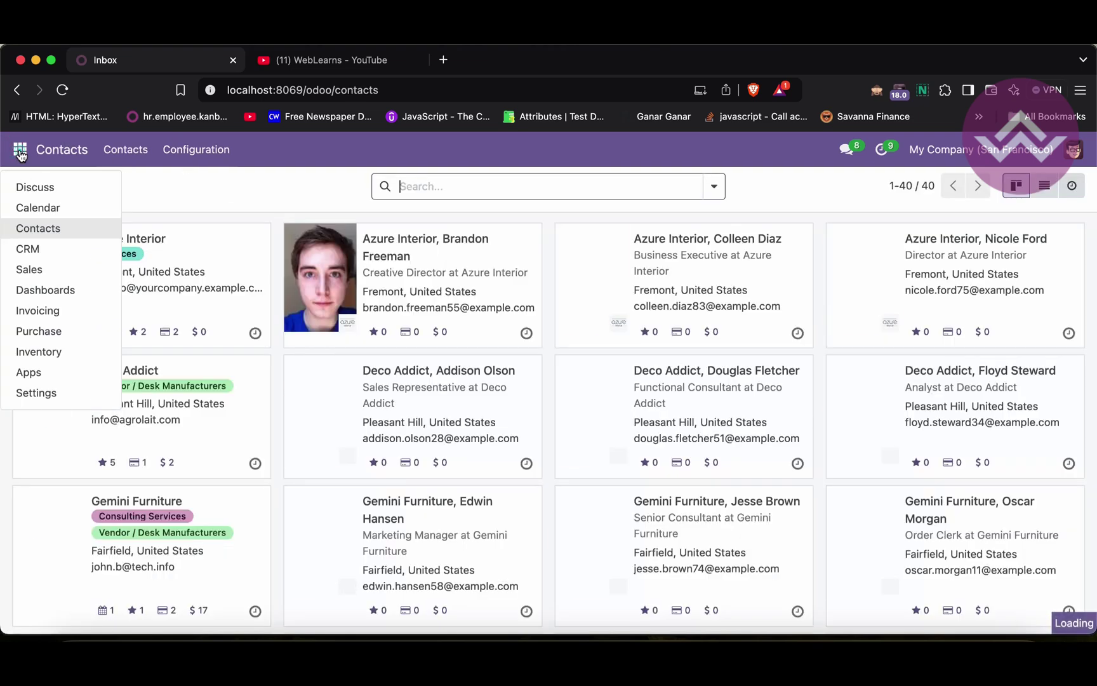
{"action": "left_click", "coordinate": [45, 272]}
{"action": "left_click", "coordinate": [225, 269]}
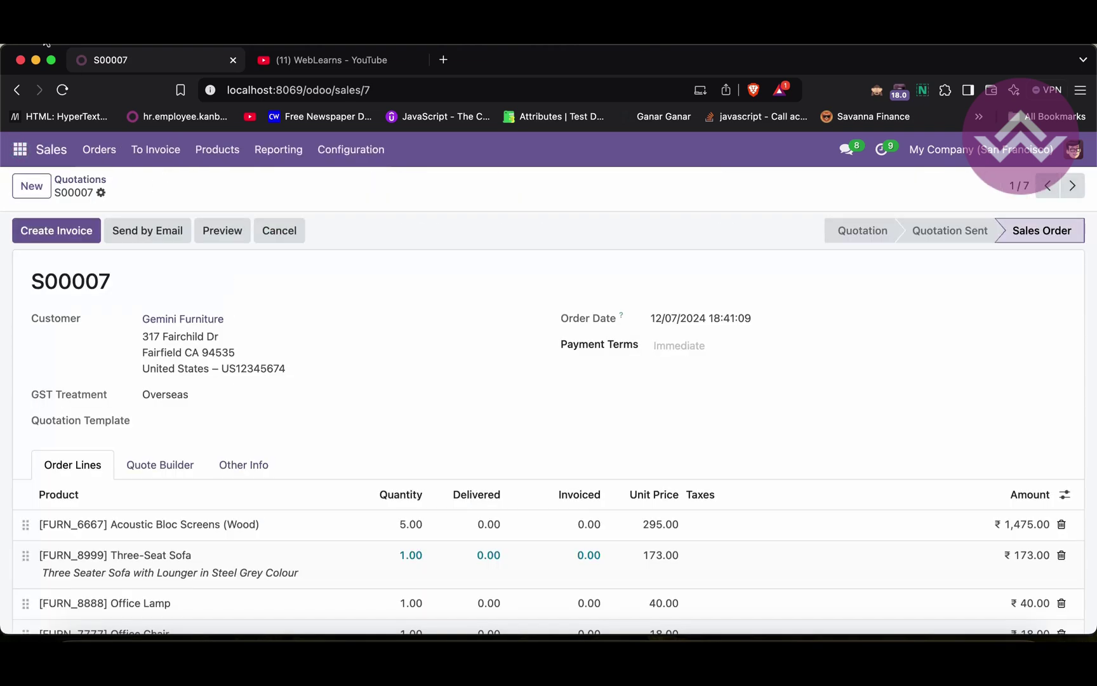
Reload the S00007 order and narrow the browser so the server log shows beside it
{"action": "left_click", "coordinate": [62, 89]}
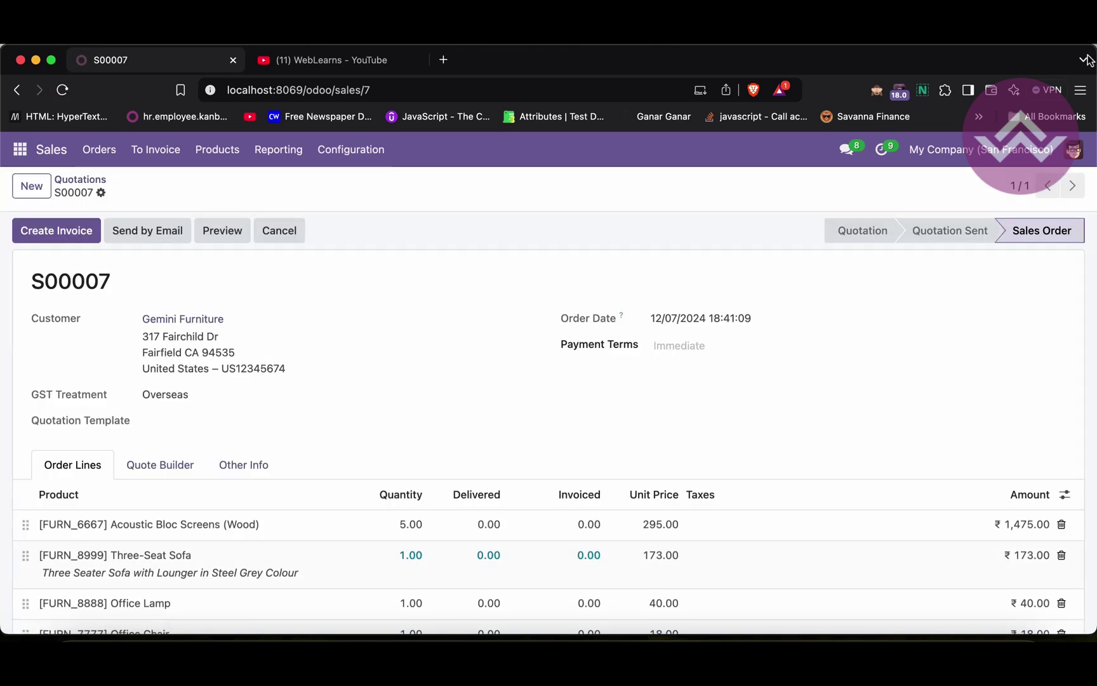
{"action": "left_click_drag", "start_coordinate": [1091, 49], "coordinate": [596, 46]}
{"action": "left_click", "coordinate": [708, 148]}
Fit the server log beside the browser and reload S00007 to produce new log requests
{"action": "left_click_drag", "start_coordinate": [8, 57], "coordinate": [588, 88]}
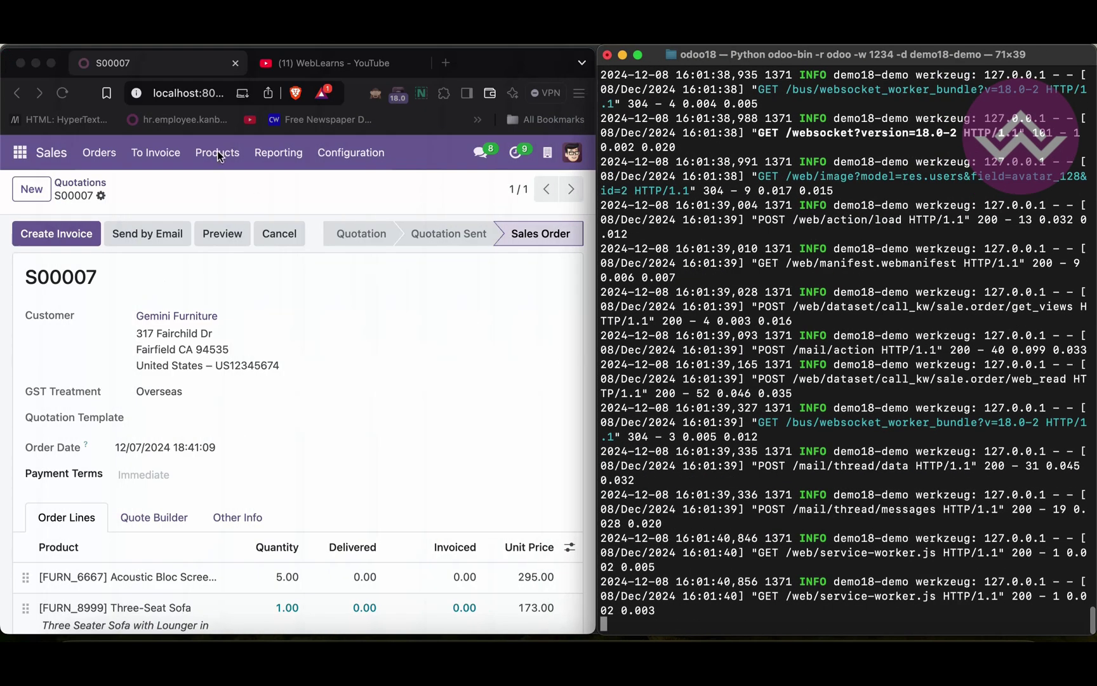
{"action": "left_click", "coordinate": [63, 94]}
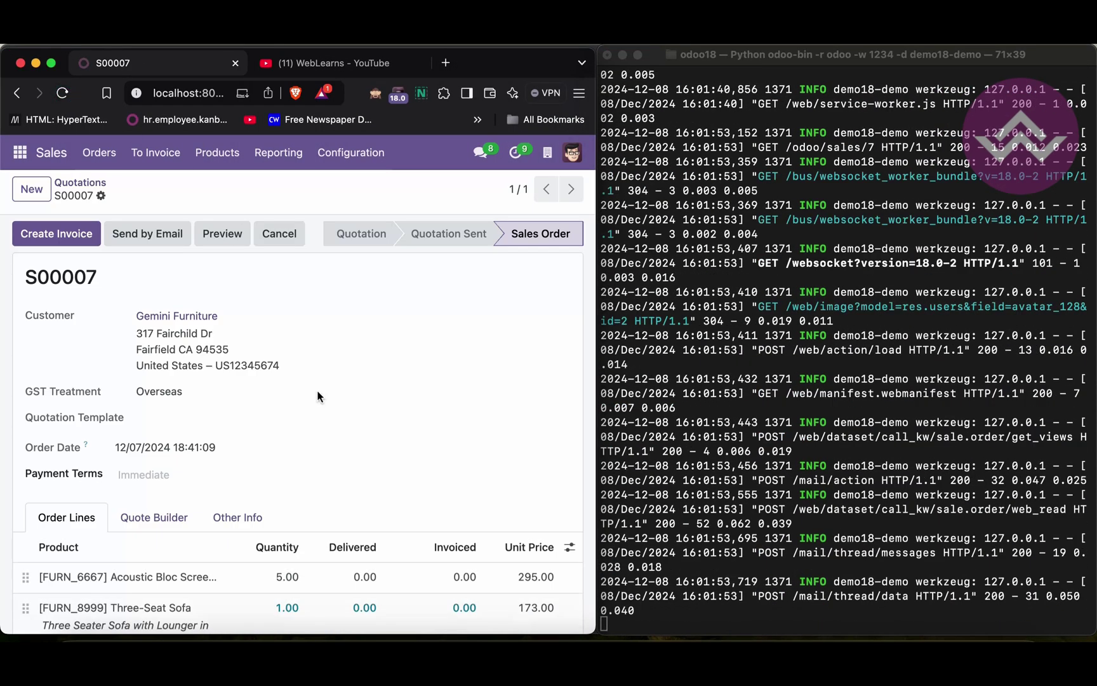
{"action": "key", "text": "super+r"}
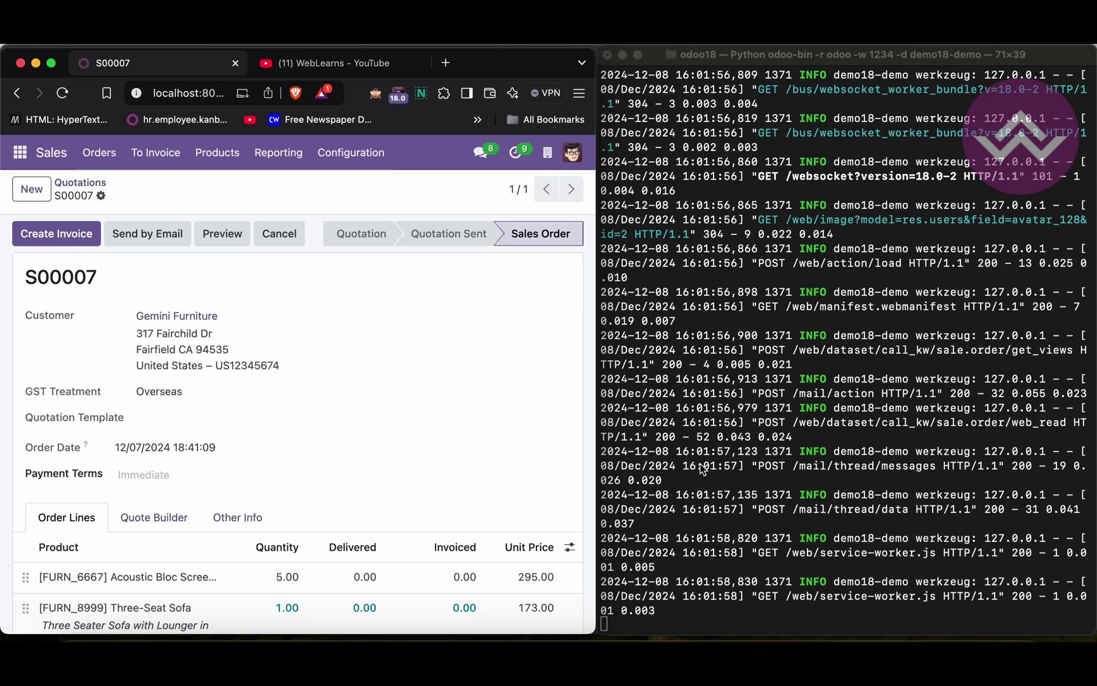
Stop the running Odoo server with Ctrl+C and clear the terminal screen
{"action": "left_click", "coordinate": [673, 399]}
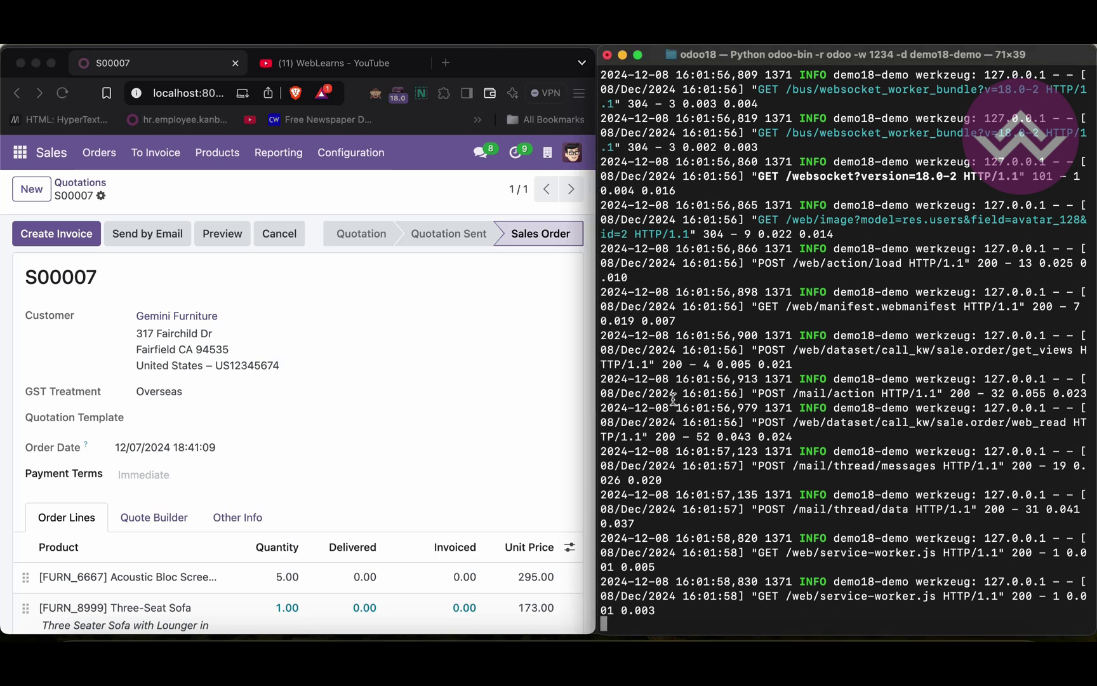
{"action": "key", "text": "ctrl+c"}
{"action": "key", "text": "ctrl+c"}
{"action": "key", "text": "Return"}
{"action": "type", "text": "clear"}
{"action": "key", "text": "Return"}
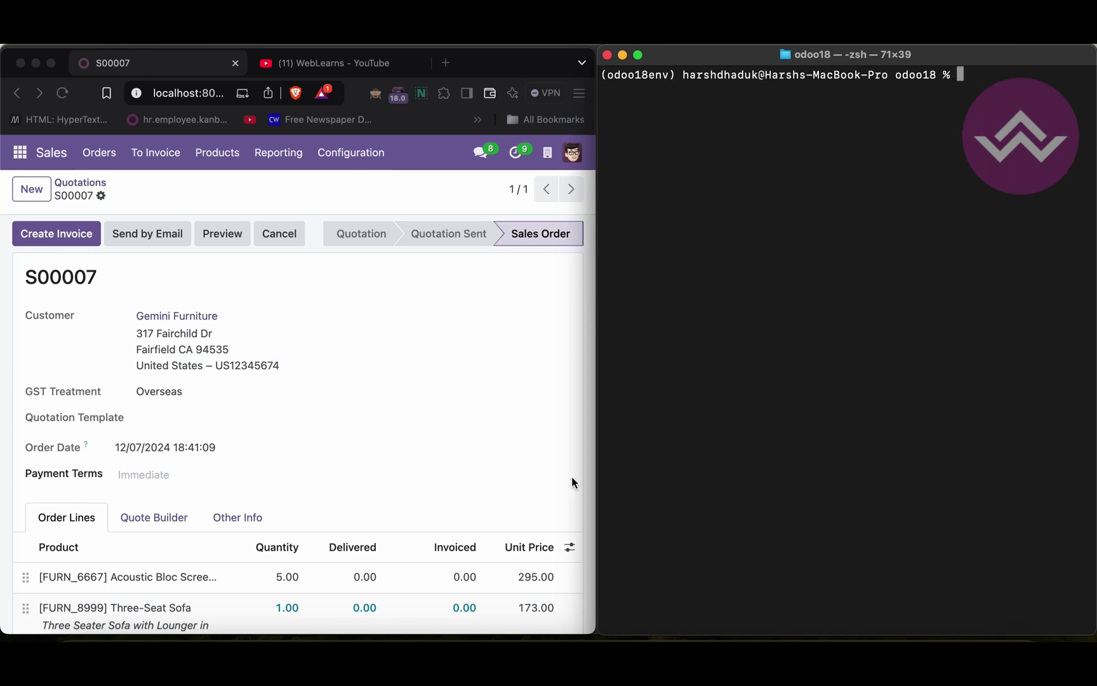
Run ls in the odoo18 project folder, showing odoo-bin, addons, custom_addons and weblearns_v18.conf
{"action": "left_click", "coordinate": [203, 635]}
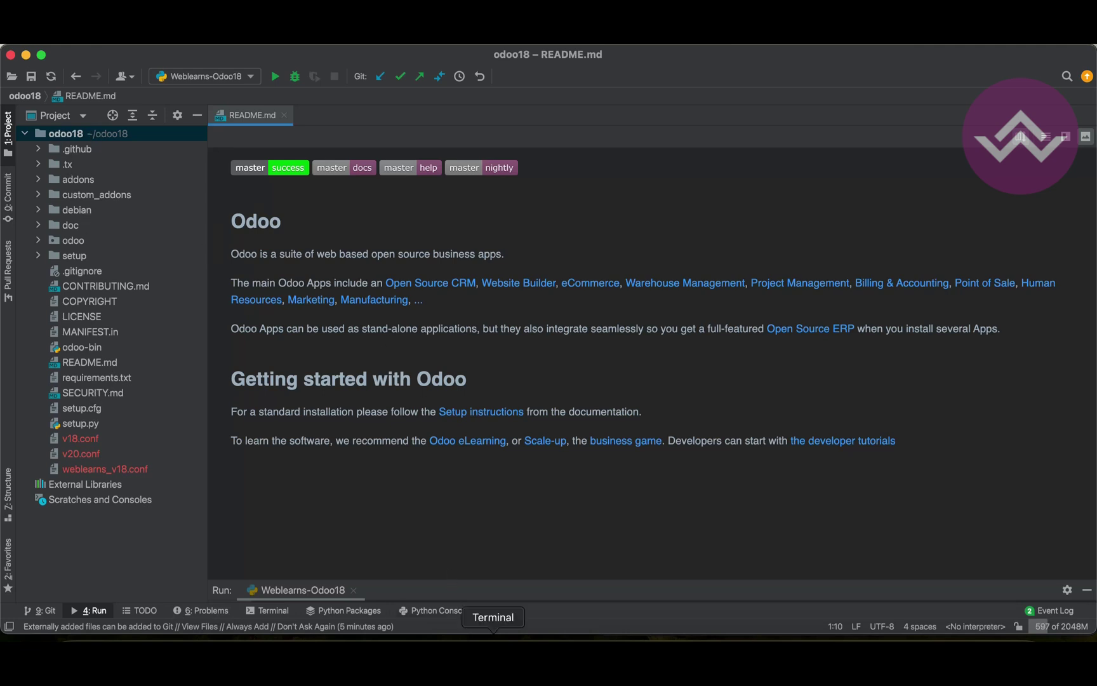
{"action": "left_click", "coordinate": [493, 634]}
{"action": "type", "text": "ls"}
{"action": "key", "text": "Return"}
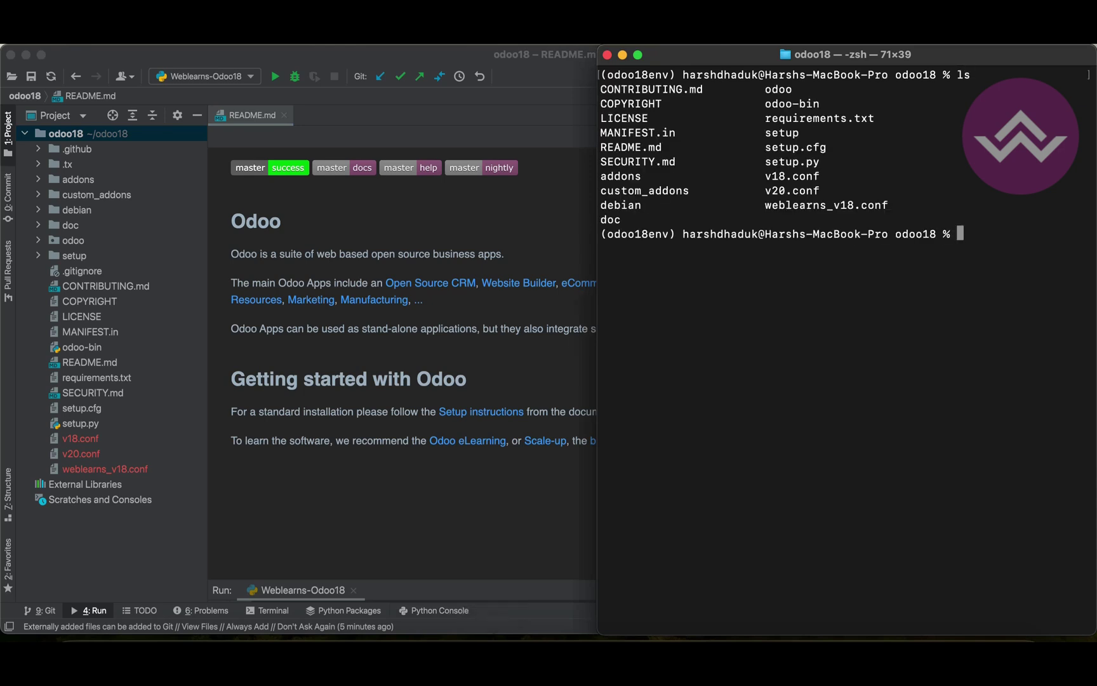
{"action": "left_click_drag", "start_coordinate": [602, 89], "coordinate": [892, 222]}
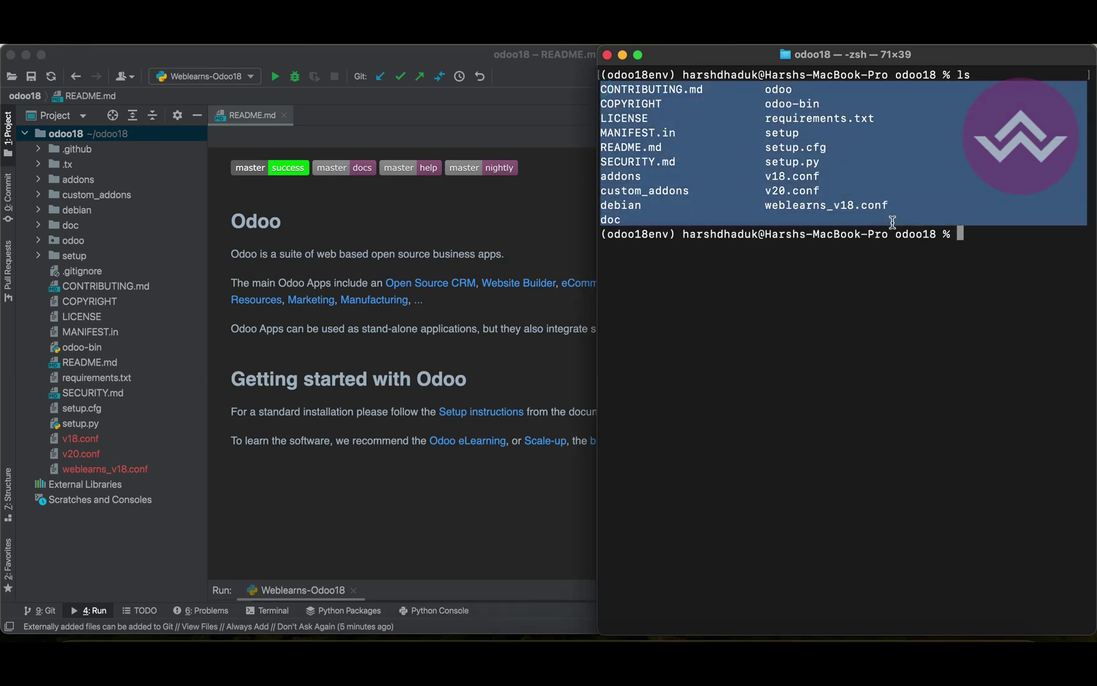
{"action": "left_click", "coordinate": [893, 221]}
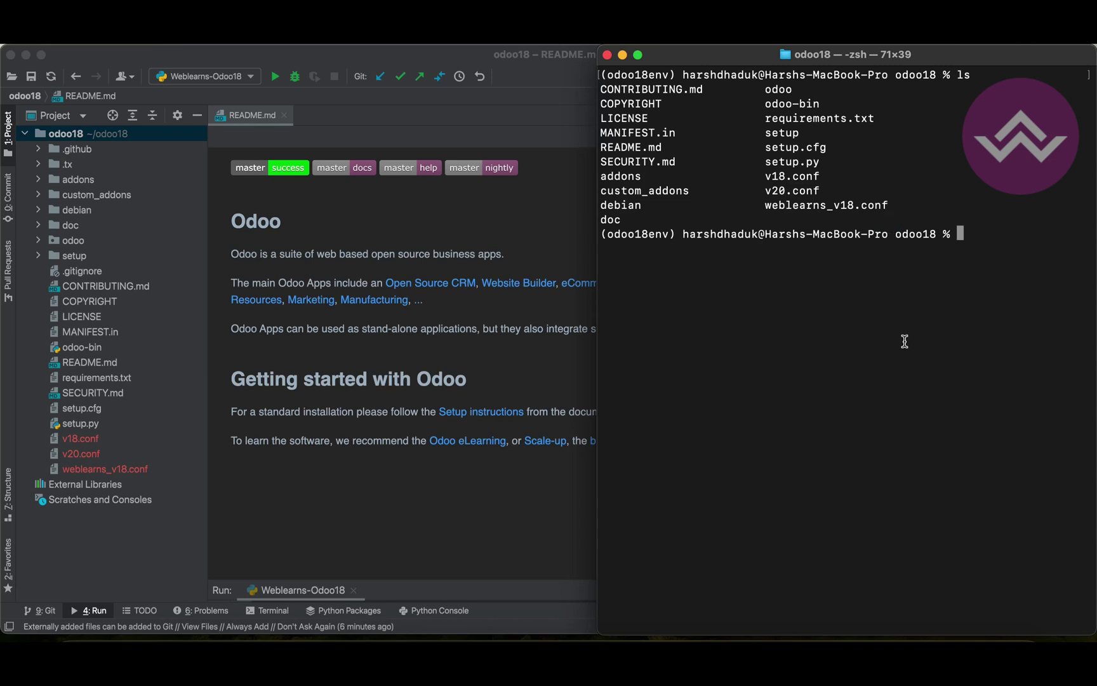
{"action": "type", "text": "python odoo-bin -r odoo -w 1234 -d demo18-demo"}
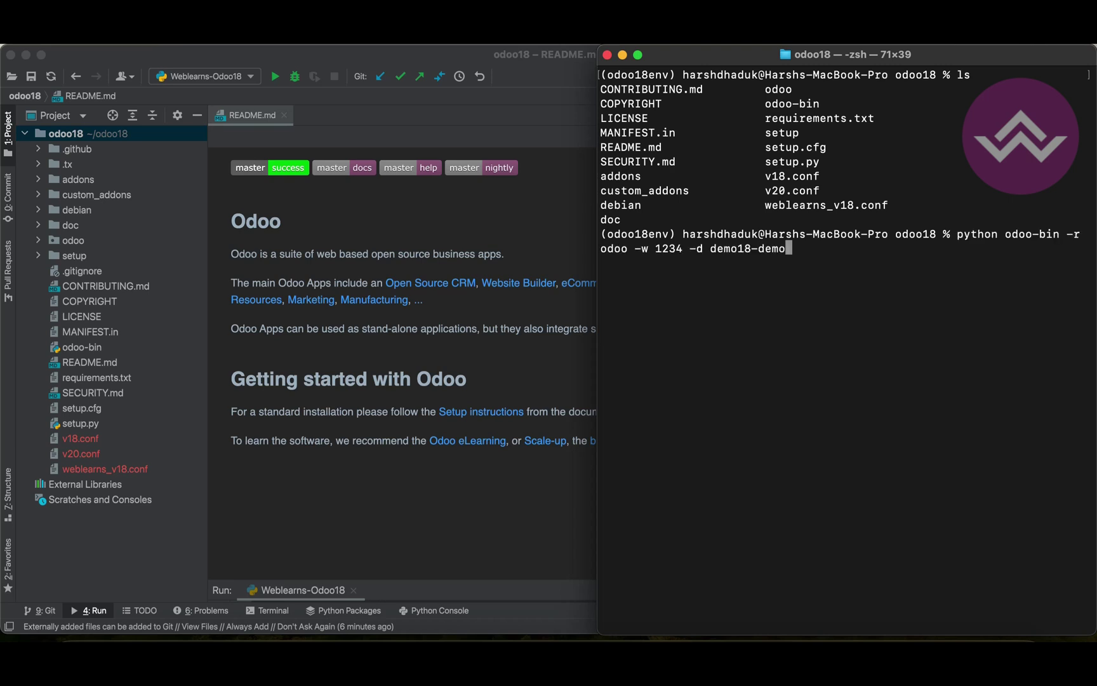
{"action": "type", "text": " --file"}
{"action": "key", "text": "BackSpace"}
{"action": "key", "text": "BackSpace"}
{"action": "key", "text": "BackSpace"}
{"action": "key", "text": "BackSpace"}
{"action": "type", "text": "logfi"}
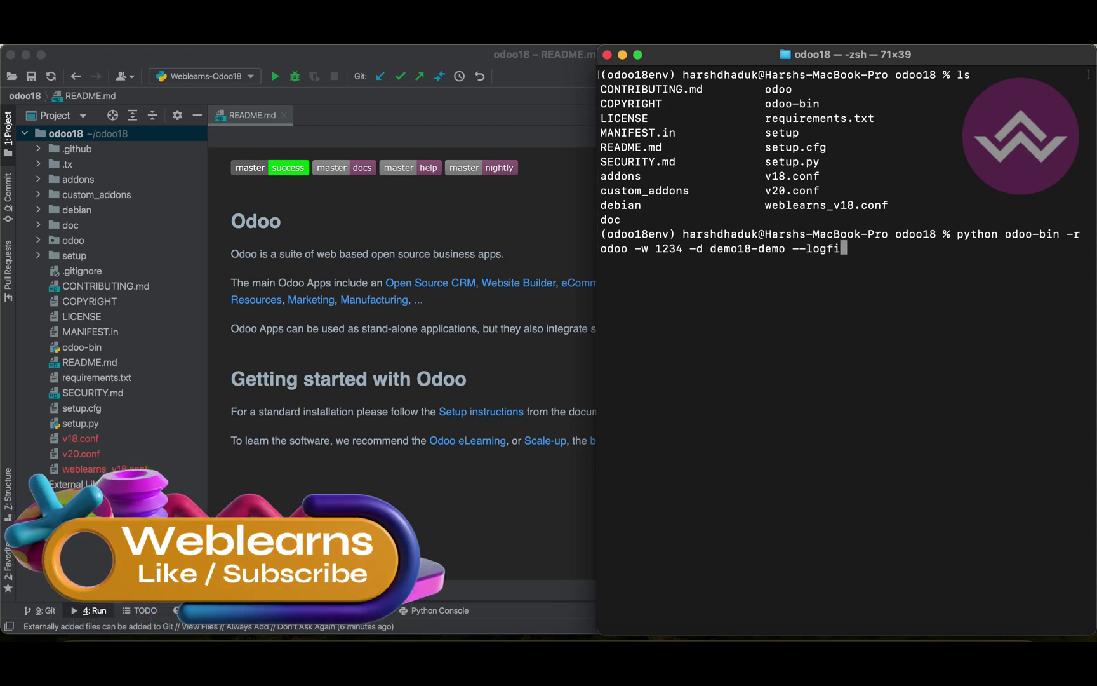
{"action": "type", "text": "le="}
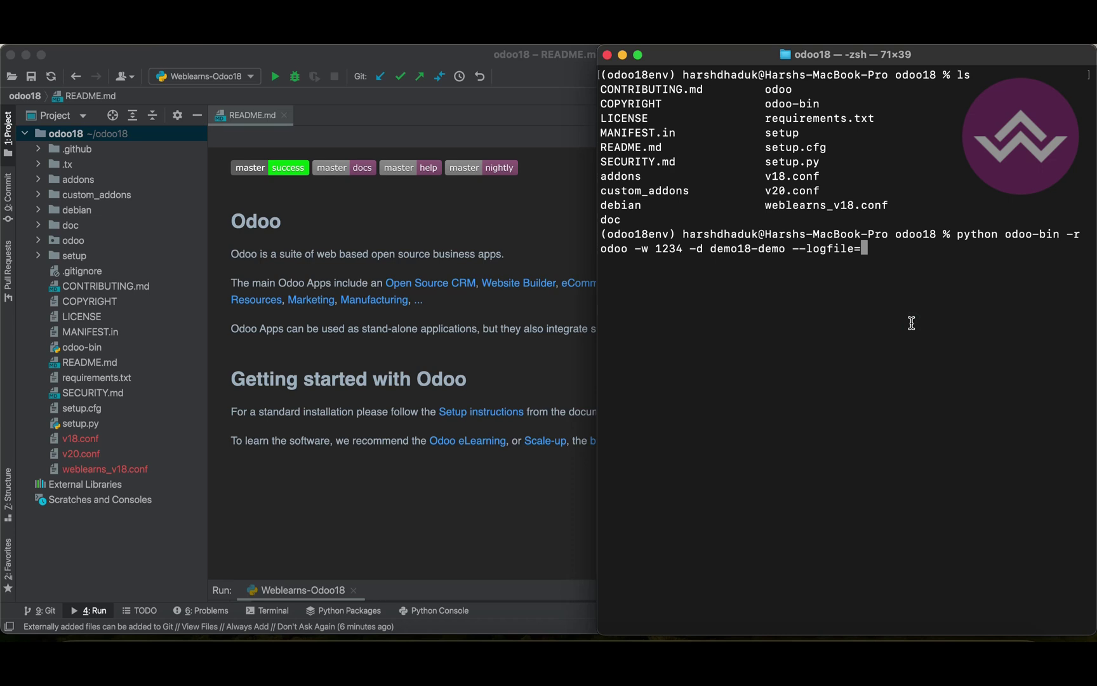
{"action": "type", "text": "weblearns_odoo_logs"}
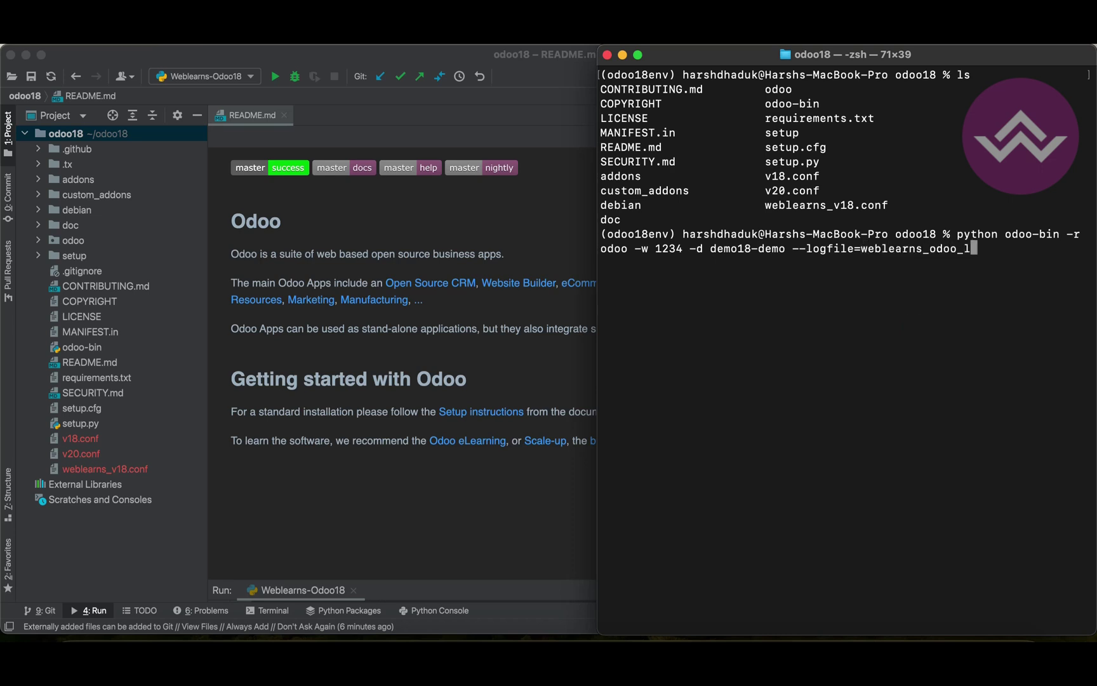
{"action": "key", "text": "BackSpace"}
{"action": "key", "text": "BackSpace"}
{"action": "key", "text": "BackSpace"}
{"action": "key", "text": "BackSpace"}
{"action": "key", "text": "BackSpace"}
{"action": "left_click_drag", "start_coordinate": [861, 248], "coordinate": [960, 246]}
{"action": "left_click", "coordinate": [955, 282]}
{"action": "type", "text": ".log"}
{"action": "key", "text": "Return"}
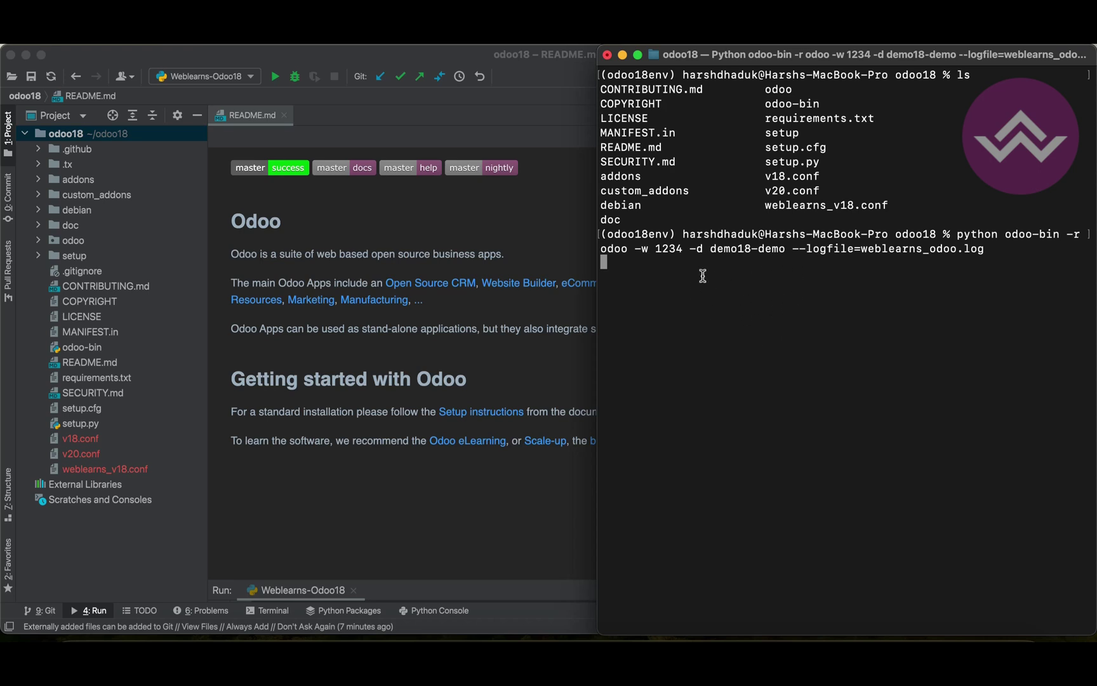
{"action": "left_click", "coordinate": [258, 657]}
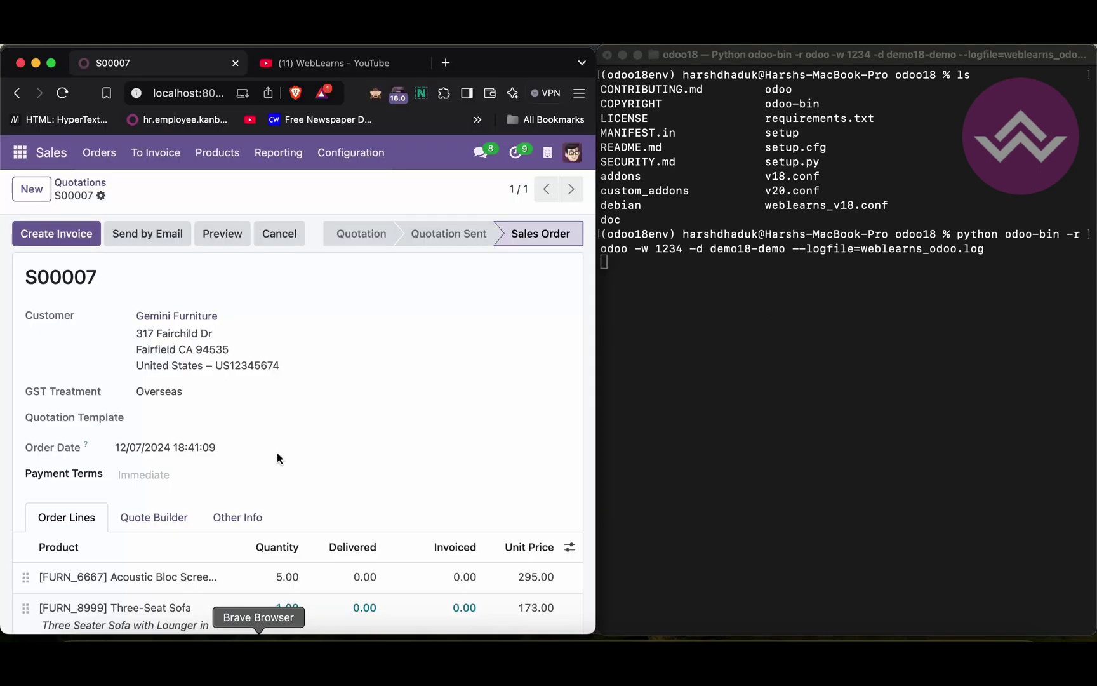
Reload Odoo against the restarted server and open sales order S00023
{"action": "left_click", "coordinate": [62, 92]}
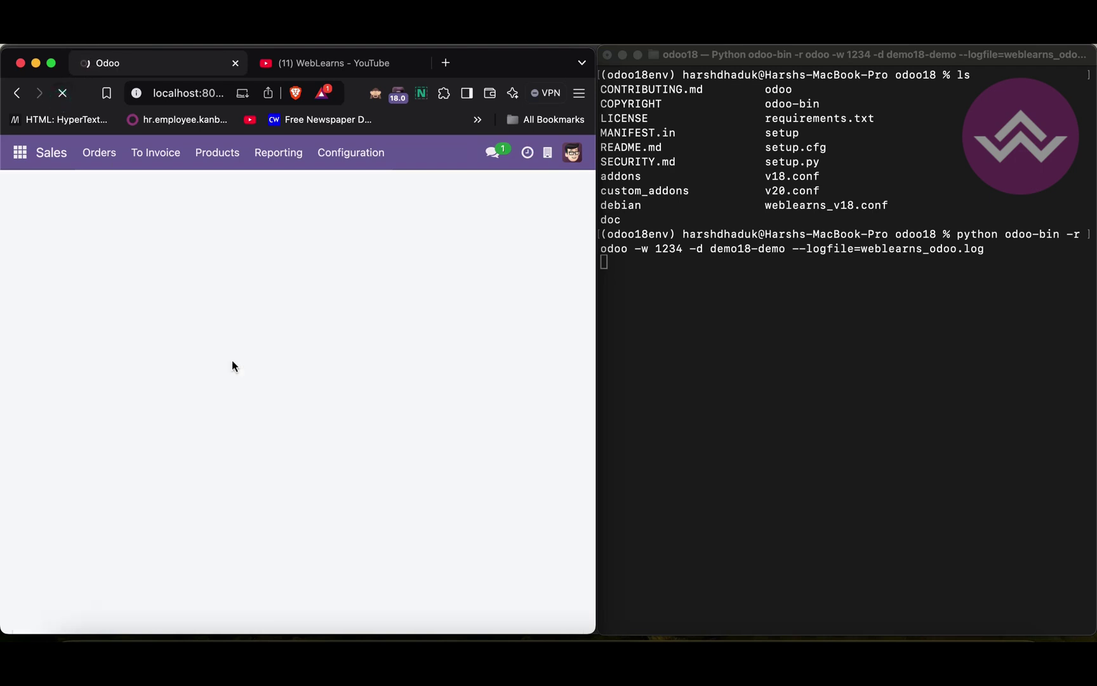
{"action": "left_click", "coordinate": [99, 152]}
{"action": "left_click", "coordinate": [112, 212]}
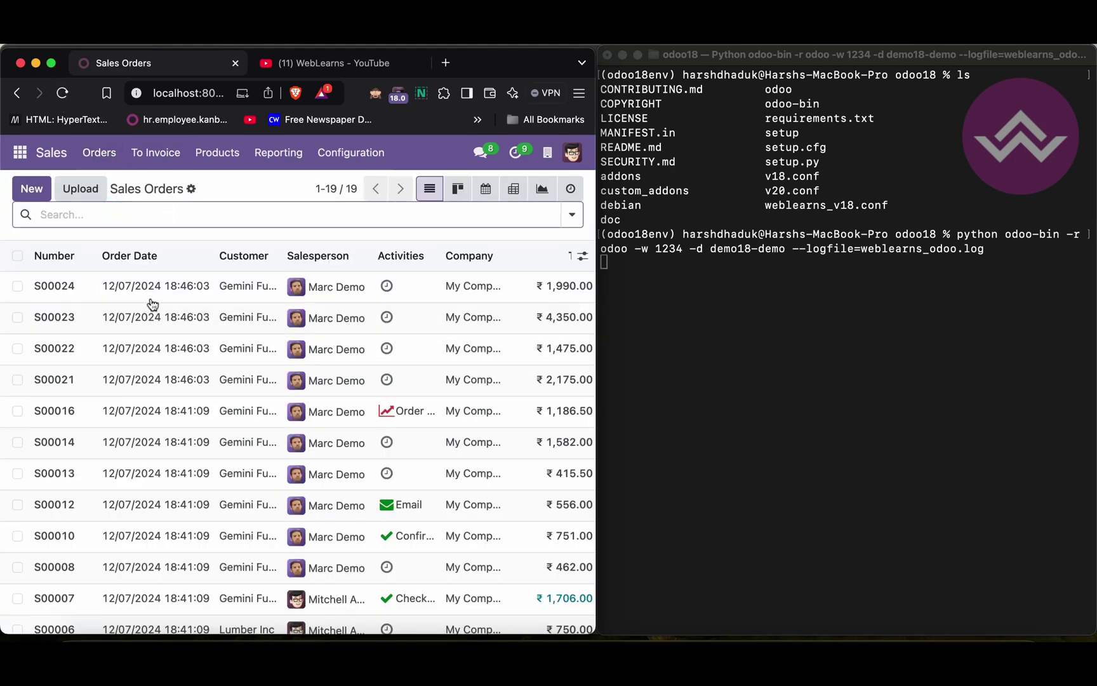
{"action": "left_click", "coordinate": [155, 324]}
Switch to the Calendar app's Meetings view and open a new Terminal tab
{"action": "left_click", "coordinate": [19, 153]}
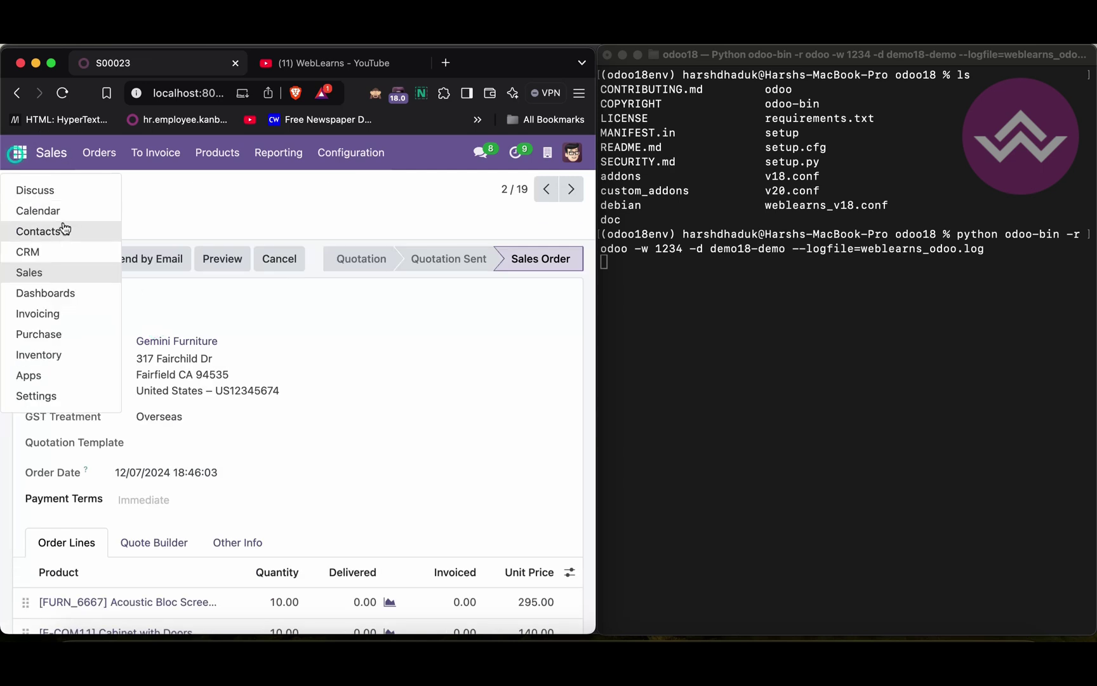
{"action": "left_click", "coordinate": [63, 214]}
{"action": "left_click", "coordinate": [673, 337]}
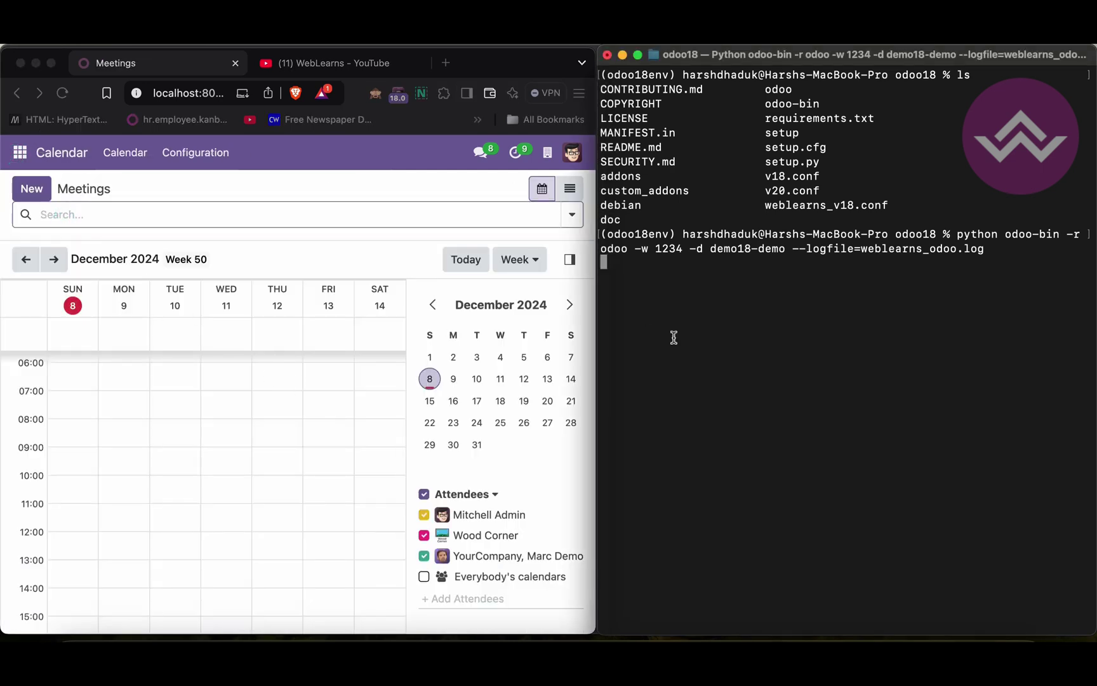
{"action": "key", "text": "super+t"}
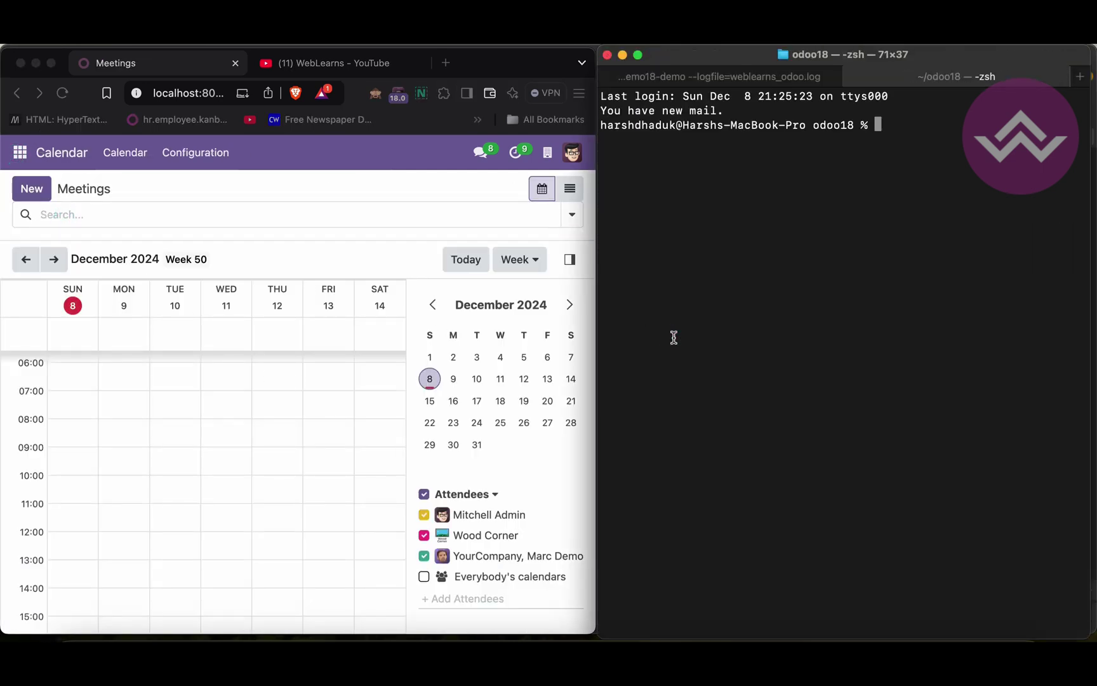
List the odoo18 folder with ls to confirm weblearns_odoo.log now exists
{"action": "type", "text": "ls"}
{"action": "key", "text": "Return"}
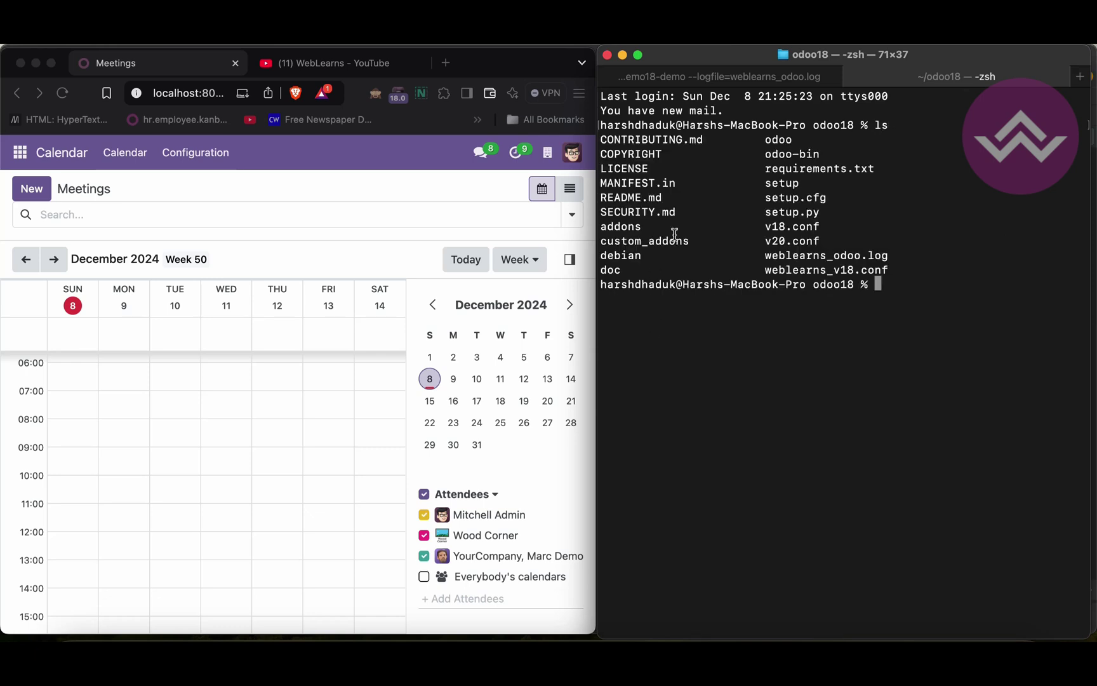
{"action": "left_click_drag", "start_coordinate": [762, 253], "coordinate": [895, 252]}
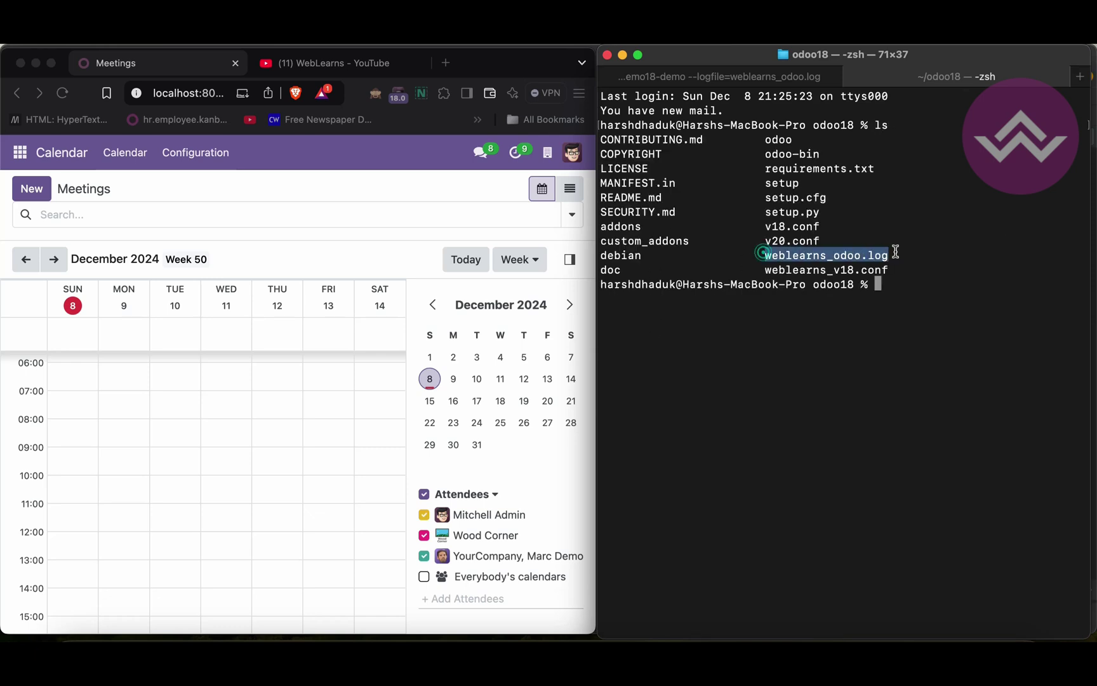
{"action": "left_click", "coordinate": [744, 420]}
Follow weblearns_odoo.log live with tail -f weblearns_odoo.log
{"action": "type", "text": "tail -f web"}
{"action": "key", "text": "Tab"}
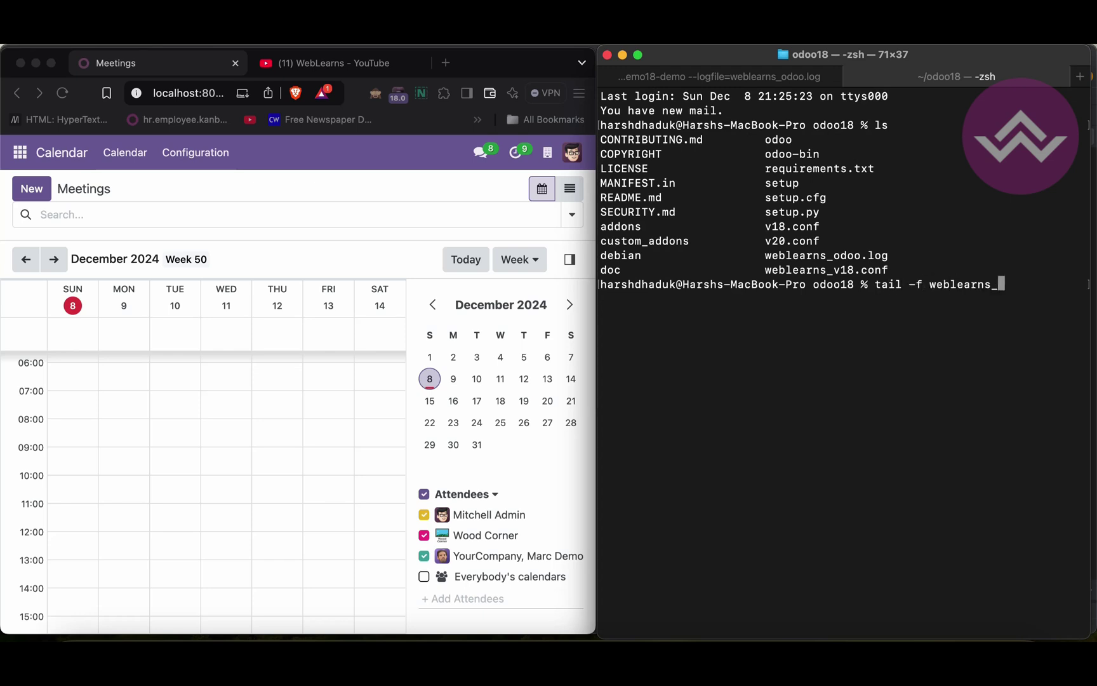
{"action": "type", "text": "o"}
{"action": "key", "text": "Tab"}
{"action": "key", "text": "Return"}
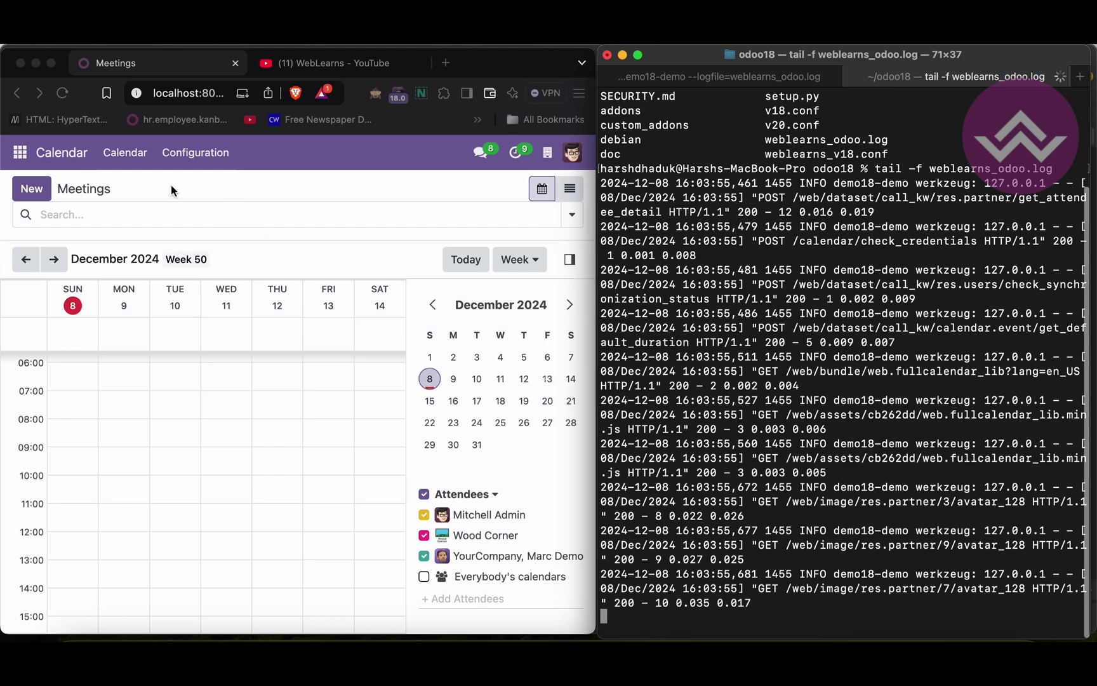
Reload Meetings, visit Sales and Contacts, and open the Azure Interior contact
{"action": "left_click", "coordinate": [62, 93]}
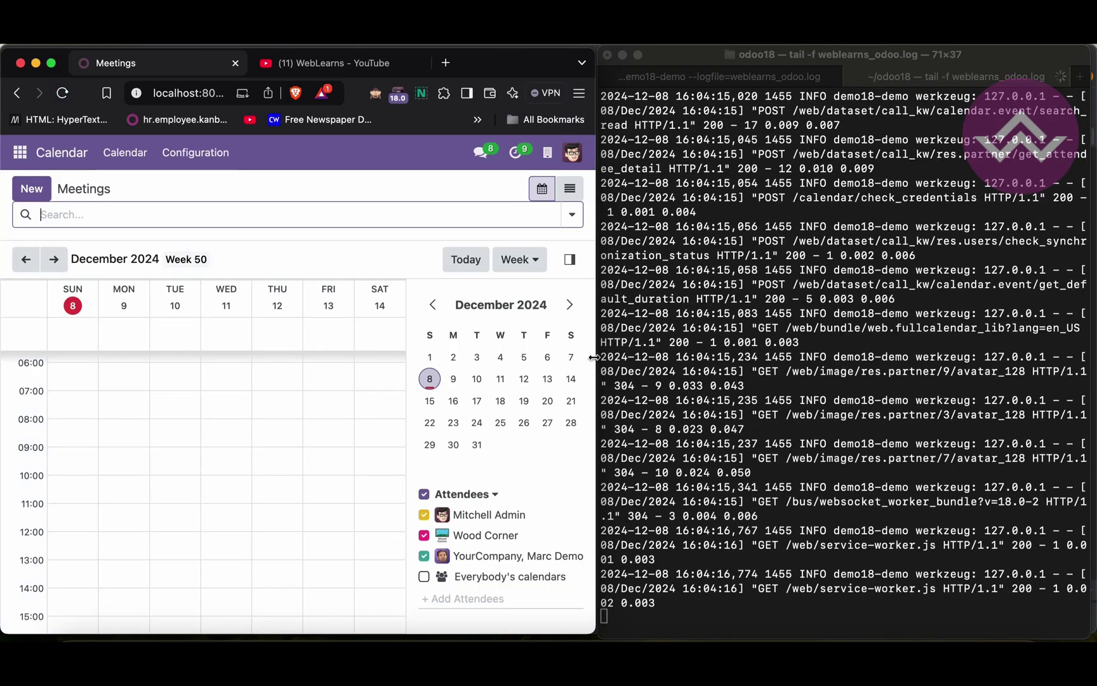
{"action": "left_click", "coordinate": [26, 153]}
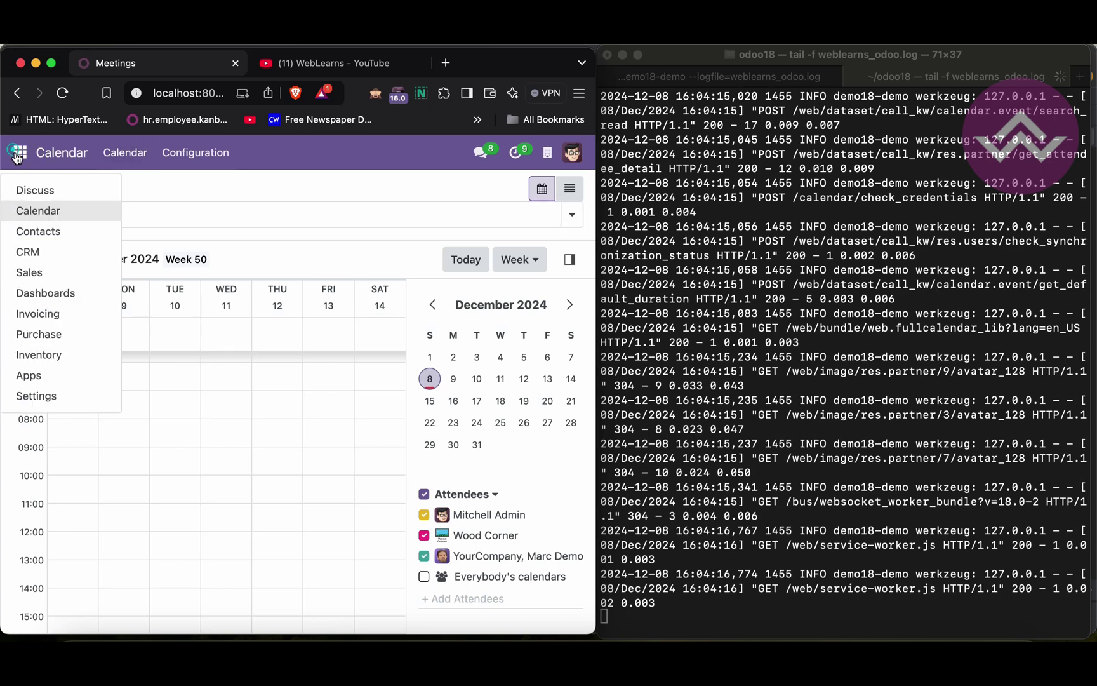
{"action": "left_click", "coordinate": [30, 272]}
{"action": "left_click", "coordinate": [20, 152]}
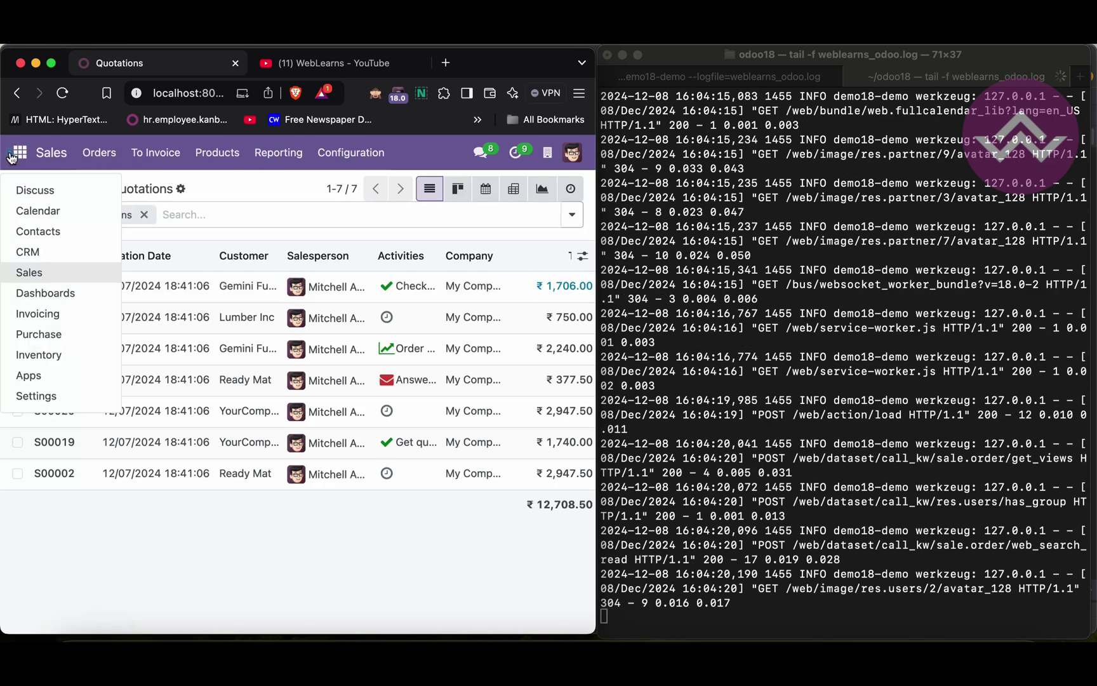
{"action": "left_click", "coordinate": [38, 232]}
{"action": "left_click", "coordinate": [21, 153]}
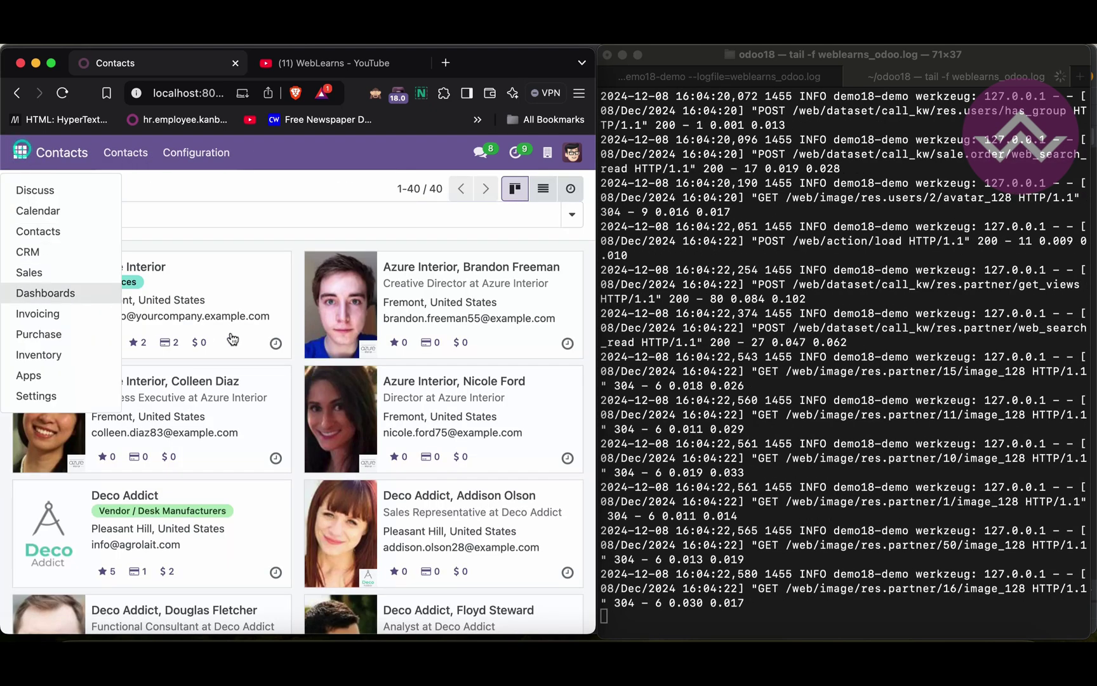
{"action": "left_click", "coordinate": [245, 293]}
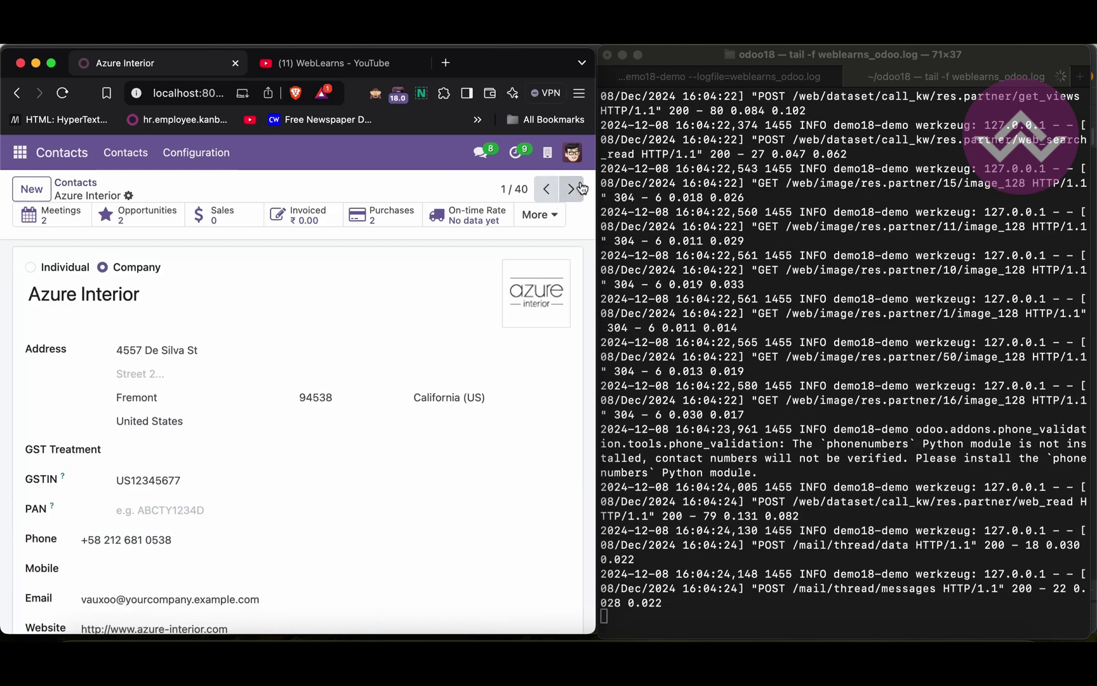
Step through the contact records with Next up to Gemini Furniture at 9/40
{"action": "left_click", "coordinate": [571, 188]}
{"action": "left_click", "coordinate": [578, 187]}
{"action": "left_click", "coordinate": [571, 188]}
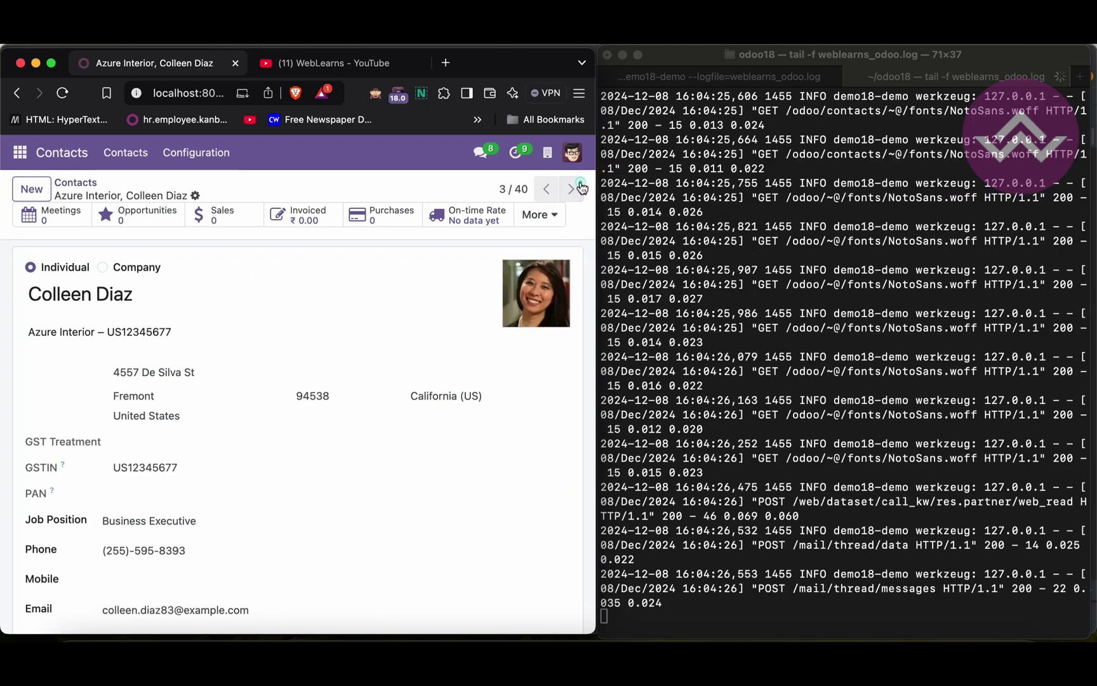
{"action": "left_click", "coordinate": [571, 189]}
{"action": "left_click", "coordinate": [571, 189]}
{"action": "left_click", "coordinate": [579, 188]}
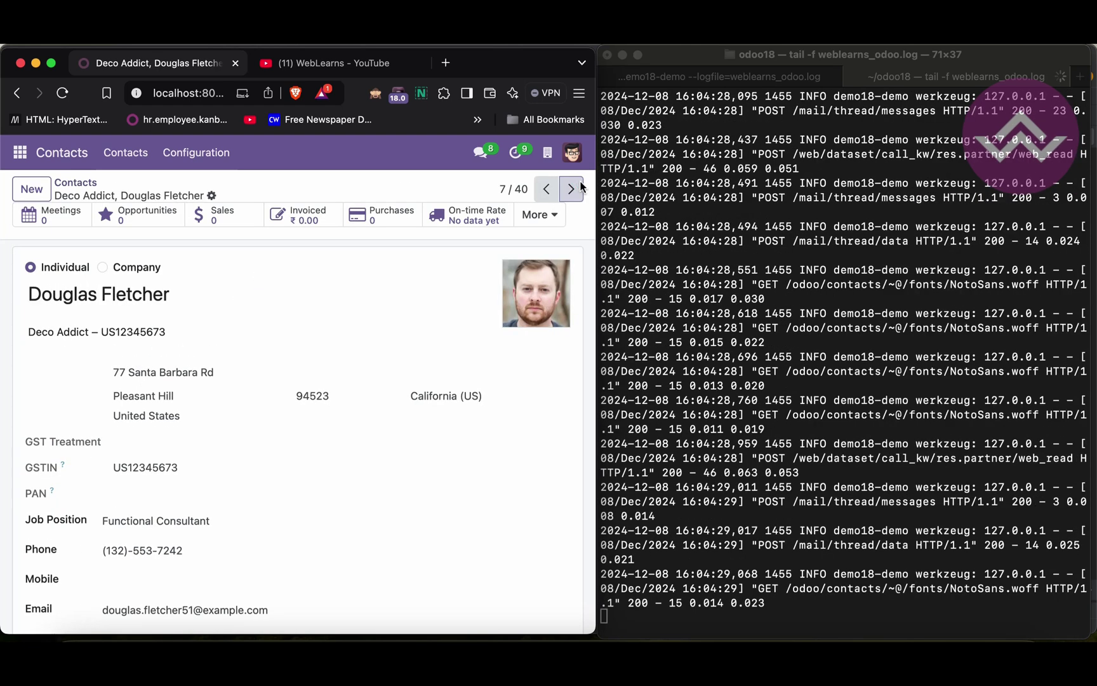
{"action": "left_click", "coordinate": [579, 187]}
{"action": "left_click", "coordinate": [579, 187]}
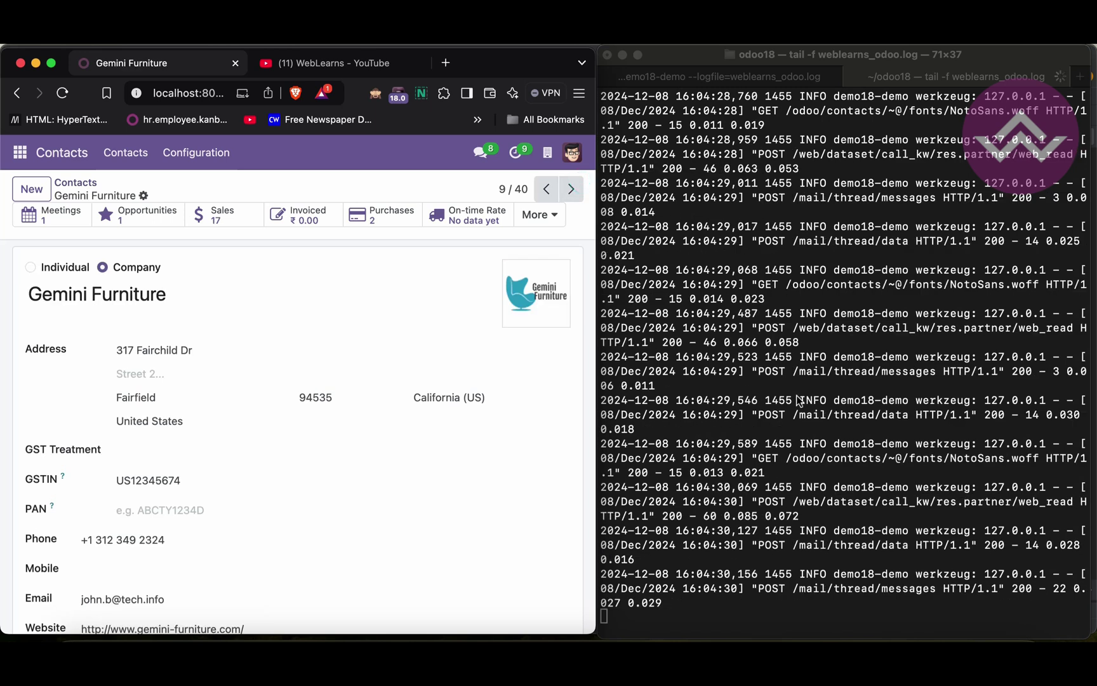
Point out the logfile name in the server tab's command, then switch to PyCharm's odoo18 project
{"action": "left_click", "coordinate": [798, 431]}
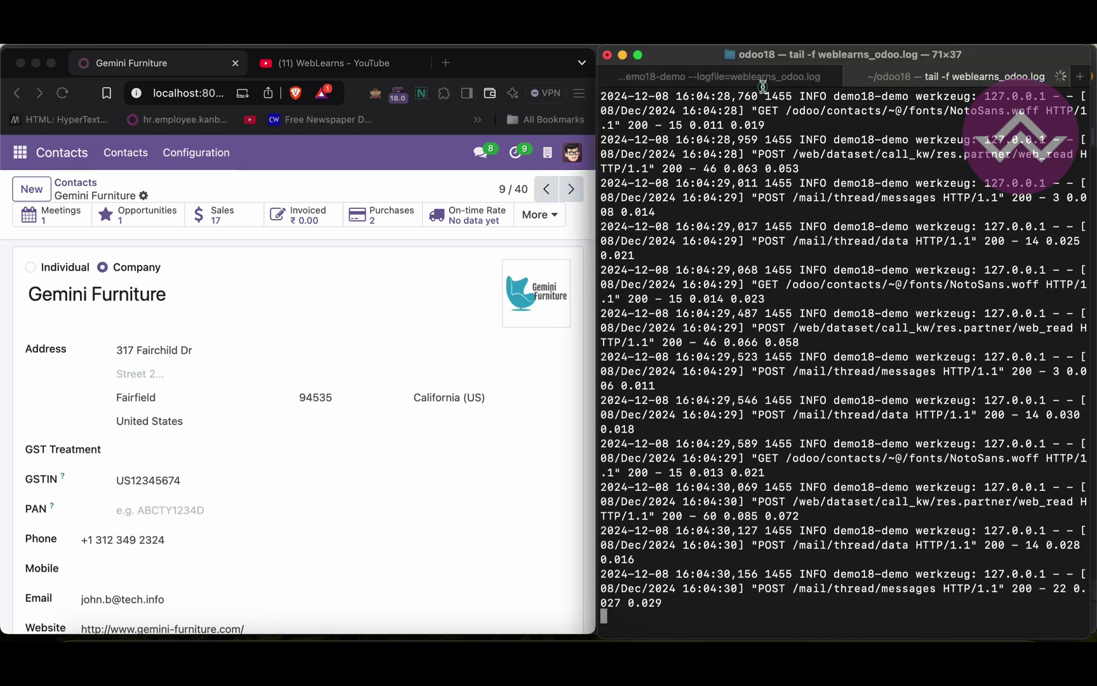
{"action": "left_click", "coordinate": [756, 80]}
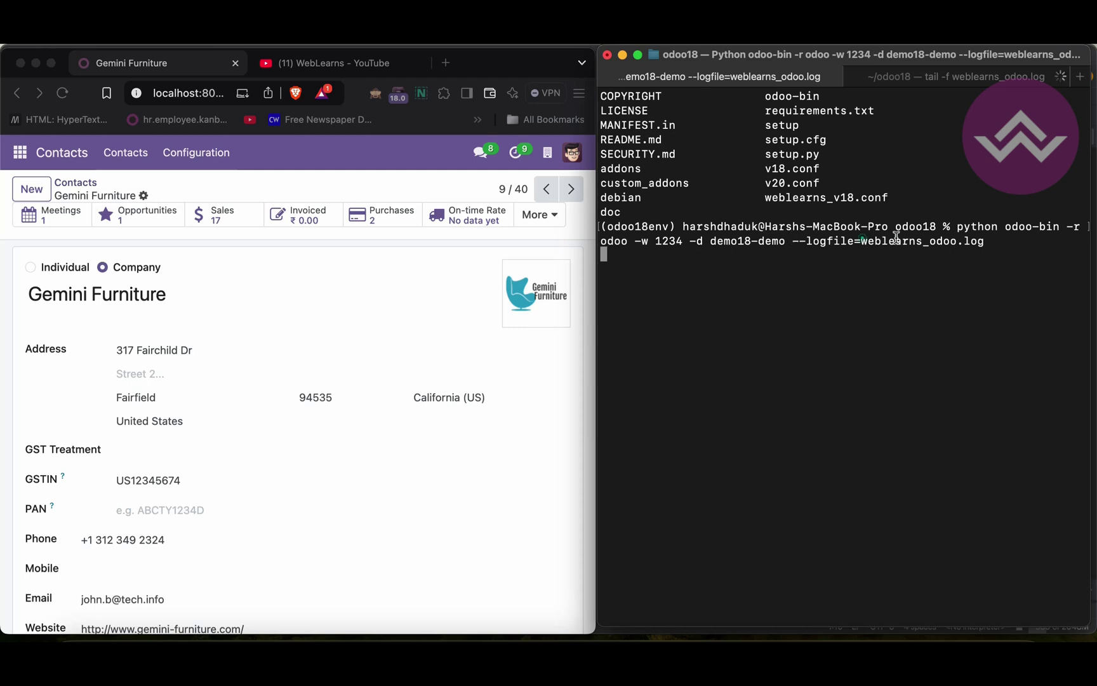
{"action": "left_click_drag", "start_coordinate": [895, 238], "coordinate": [984, 238]}
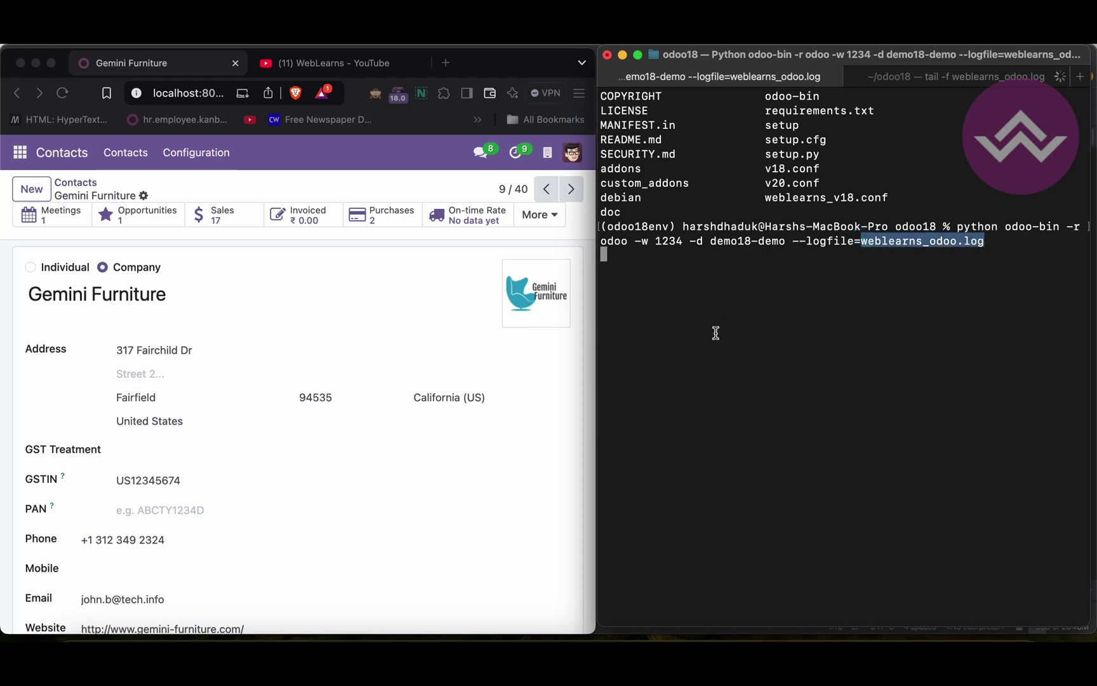
{"action": "left_click", "coordinate": [186, 660]}
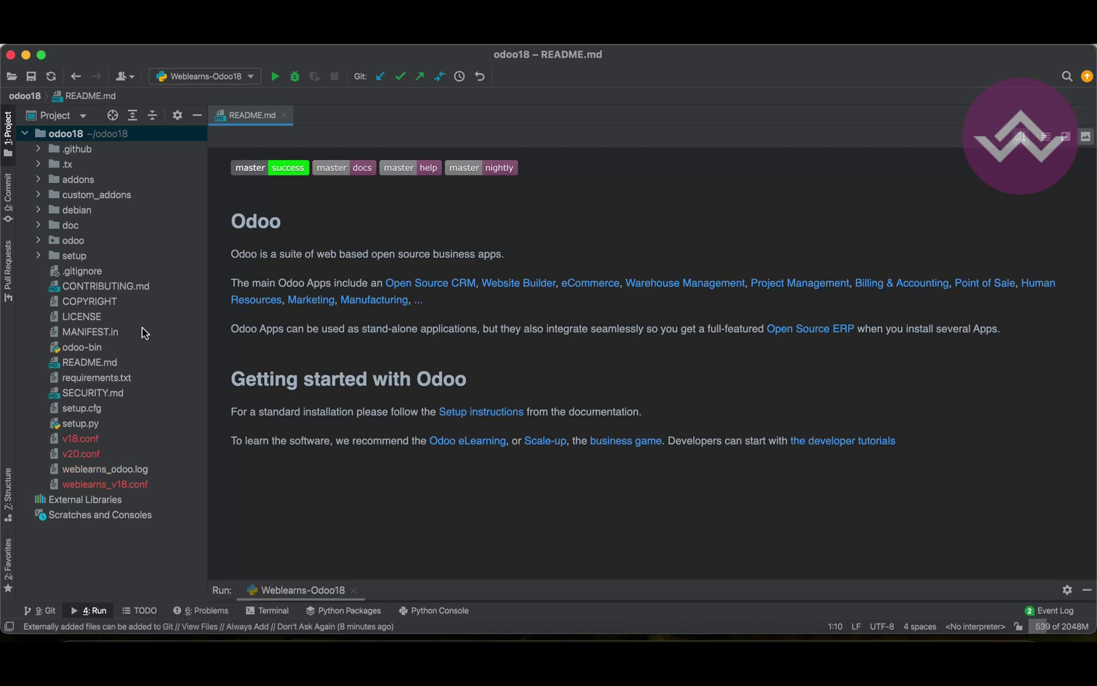
{"action": "double_click", "coordinate": [109, 473]}
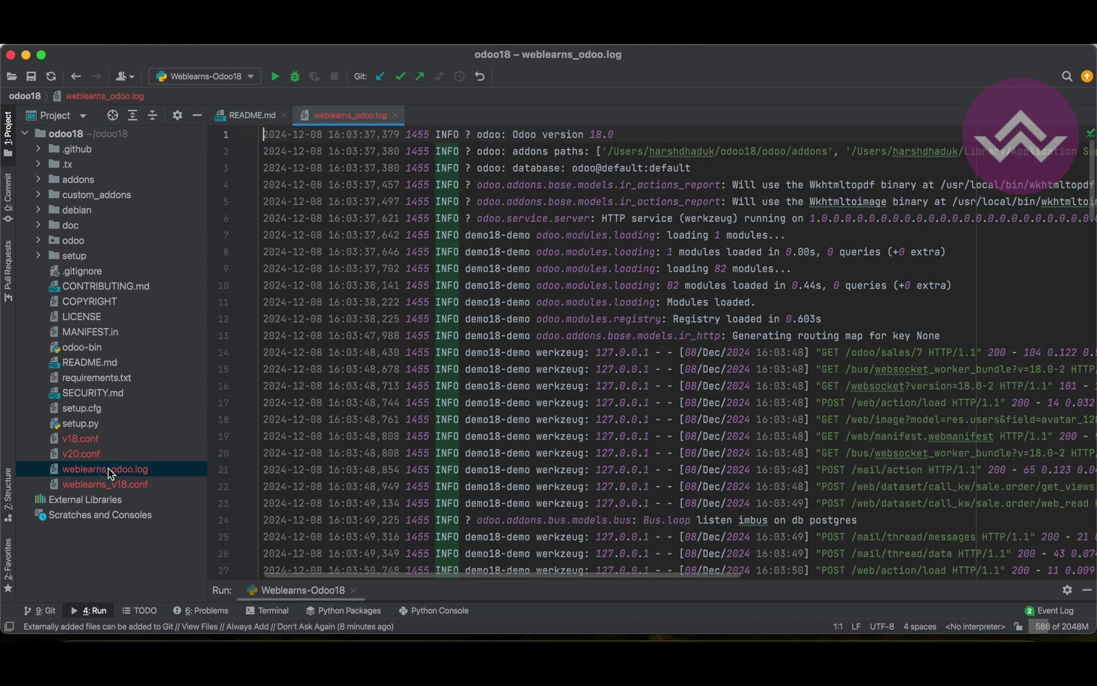
{"action": "scroll", "coordinate": [401, 386], "scroll_direction": "down", "scroll_amount": 20}
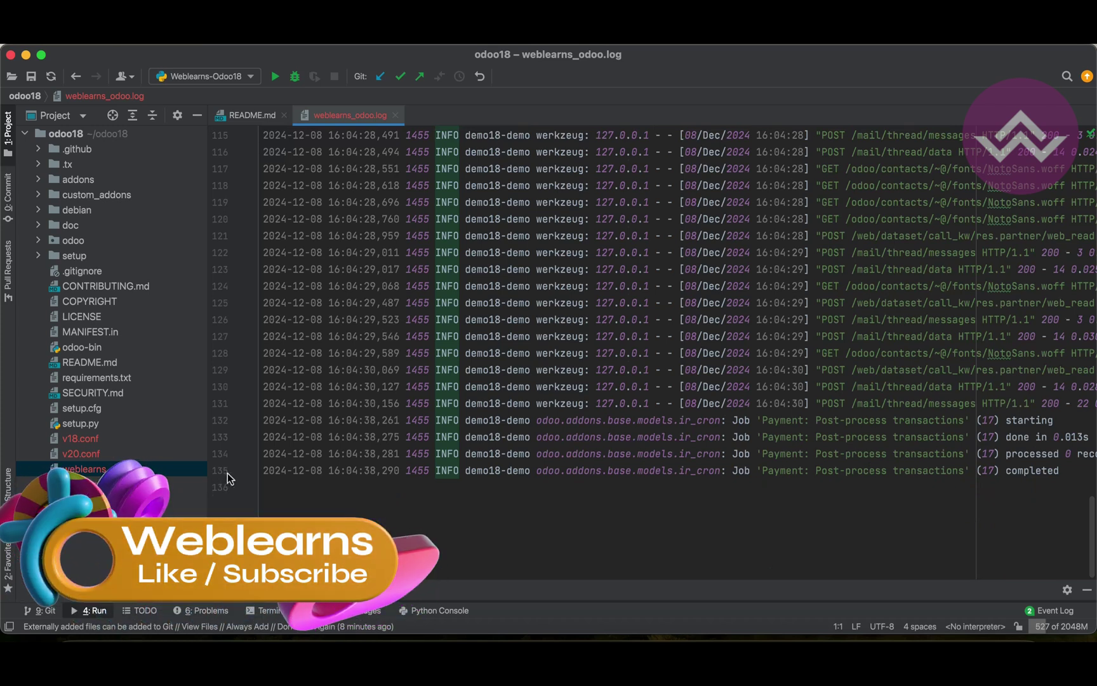
{"action": "left_click", "coordinate": [259, 638]}
{"action": "left_click", "coordinate": [62, 93]}
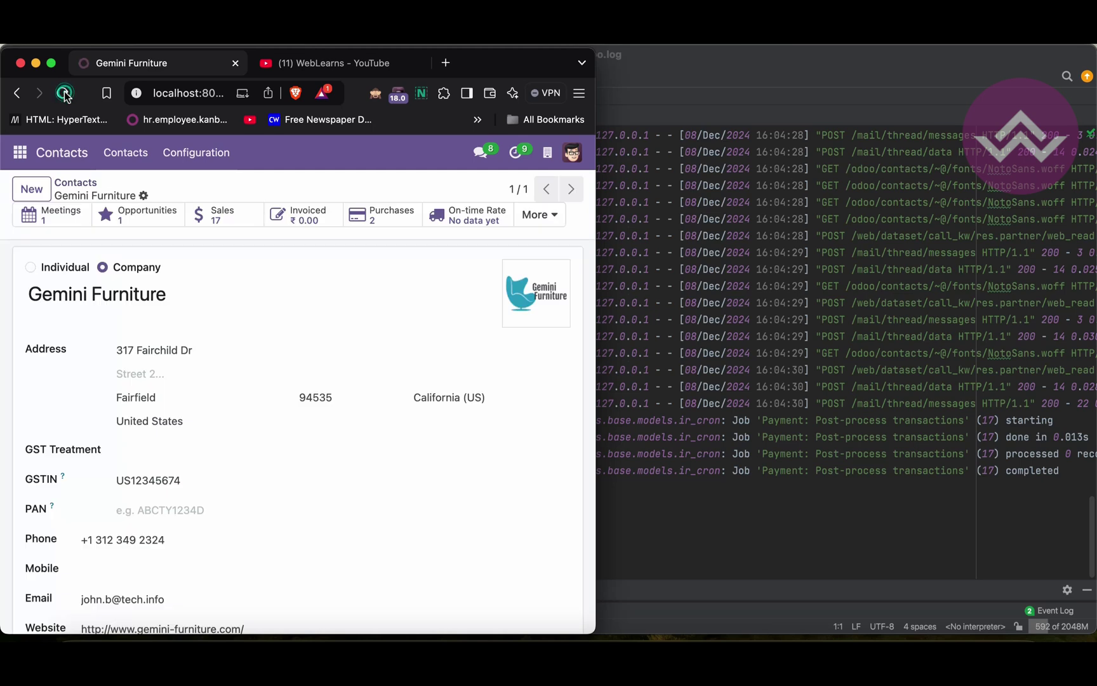
{"action": "left_click", "coordinate": [666, 355]}
{"action": "scroll", "coordinate": [469, 413], "scroll_direction": "down", "scroll_amount": 5}
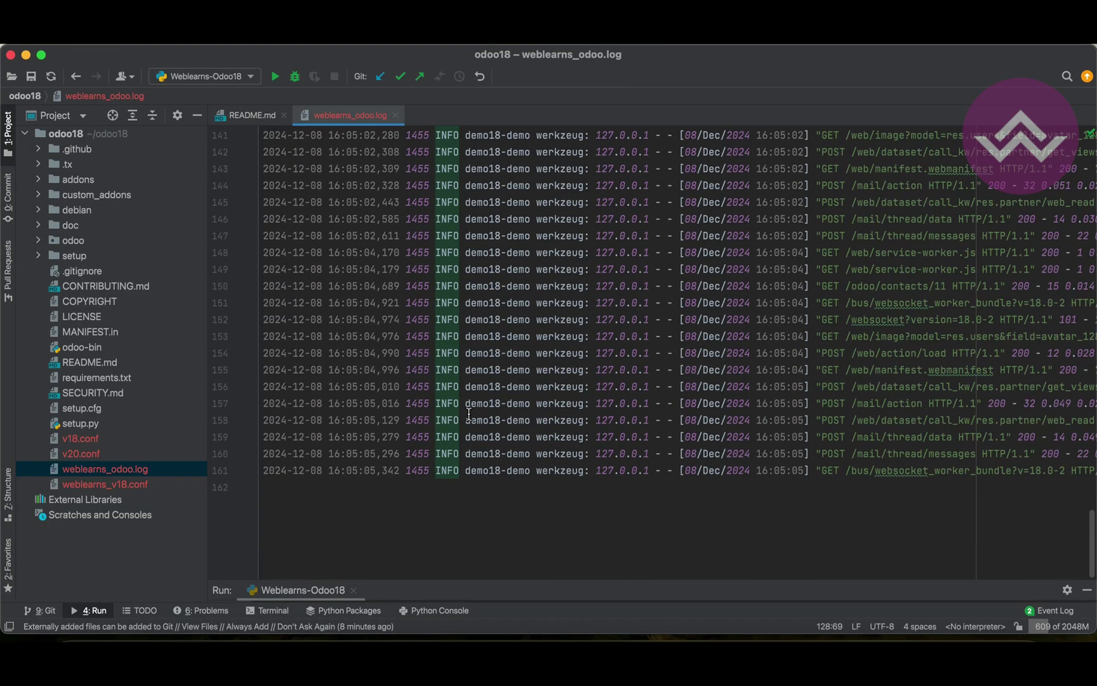
{"action": "scroll", "coordinate": [469, 413], "scroll_direction": "up", "scroll_amount": 20}
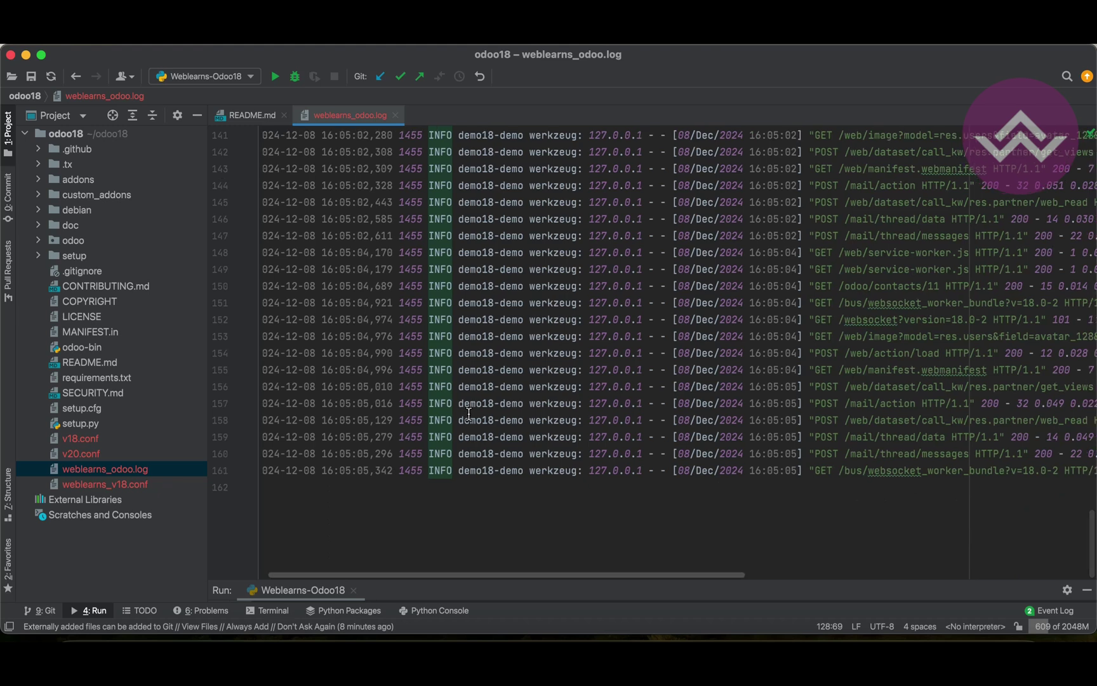
{"action": "scroll", "coordinate": [469, 413], "scroll_direction": "down", "scroll_amount": 20}
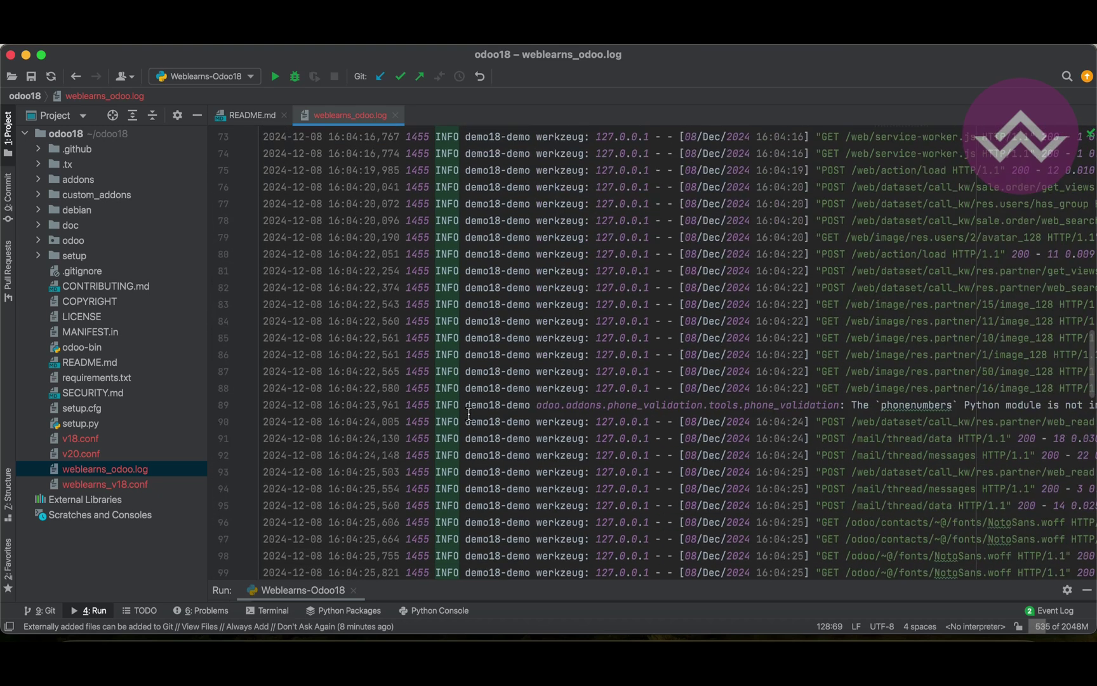
{"action": "left_click", "coordinate": [394, 117]}
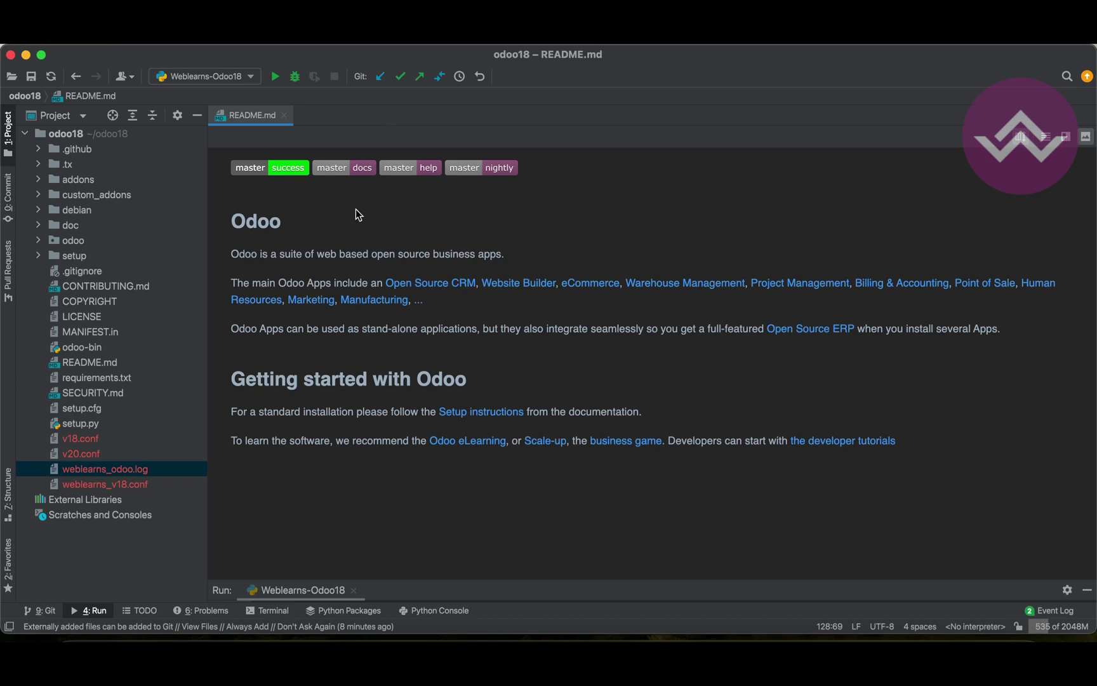
Stop the running Odoo server in the terminal with Ctrl+C
{"action": "left_click", "coordinate": [494, 635]}
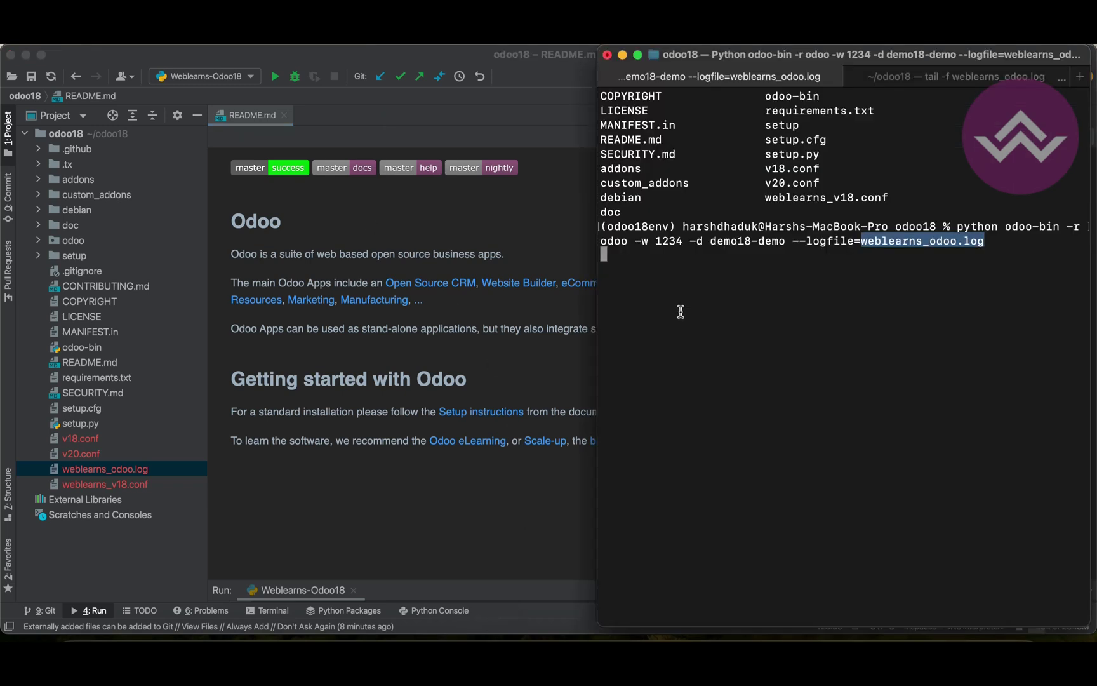
{"action": "left_click", "coordinate": [680, 311]}
{"action": "key", "text": "ctrl+c"}
{"action": "key", "text": "ctrl+c"}
{"action": "key", "text": "Return"}
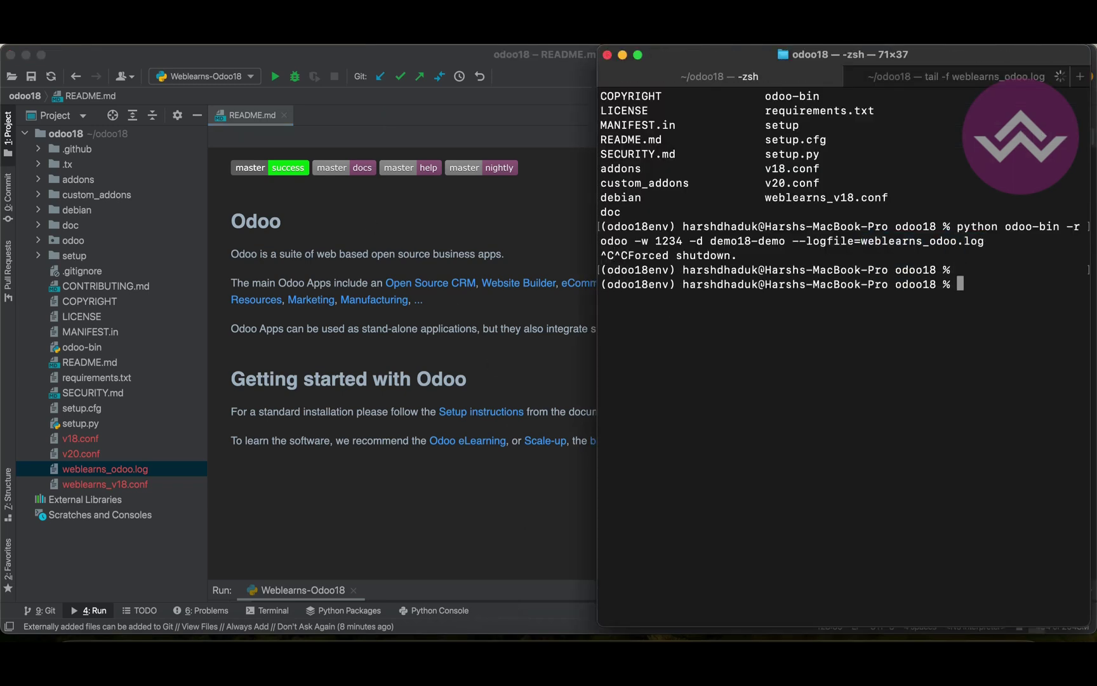
Open weblearns_v18.conf in PyCharm's editor
{"action": "left_click", "coordinate": [304, 359]}
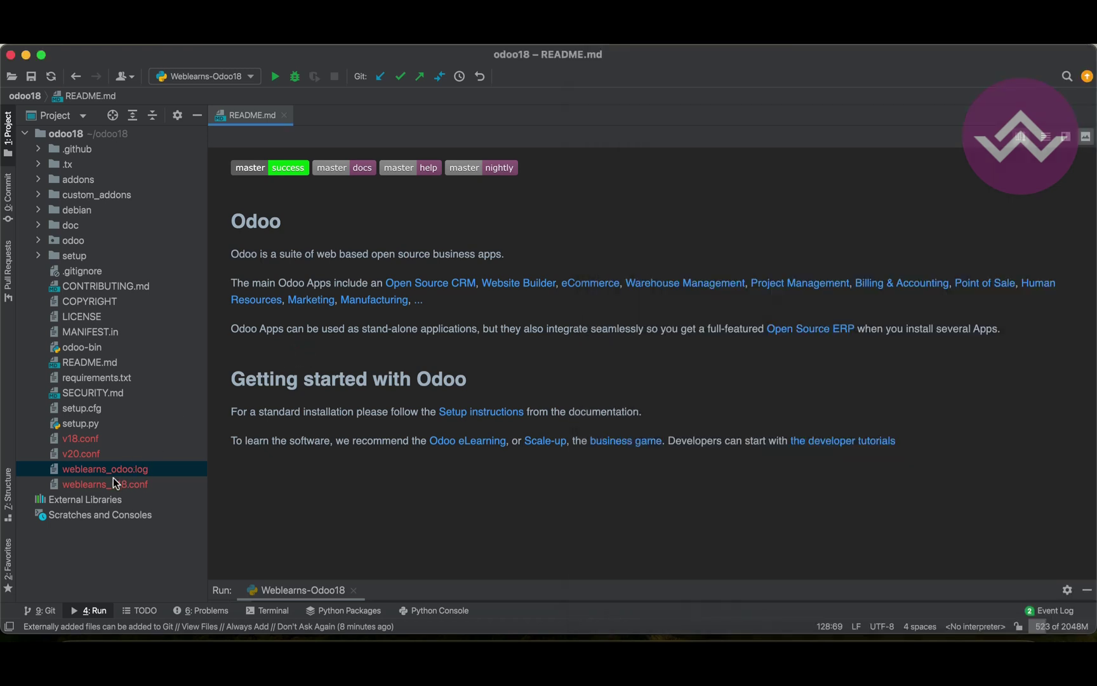
{"action": "double_click", "coordinate": [112, 482]}
{"action": "scroll", "coordinate": [386, 382], "scroll_direction": "down", "scroll_amount": 1}
{"action": "scroll", "coordinate": [386, 381], "scroll_direction": "up", "scroll_amount": 1}
Recall the odoo-bin command, delete the '--' before logfile, and select 'logfile' and 'weblearns_odoo.log'
{"action": "left_click", "coordinate": [494, 641]}
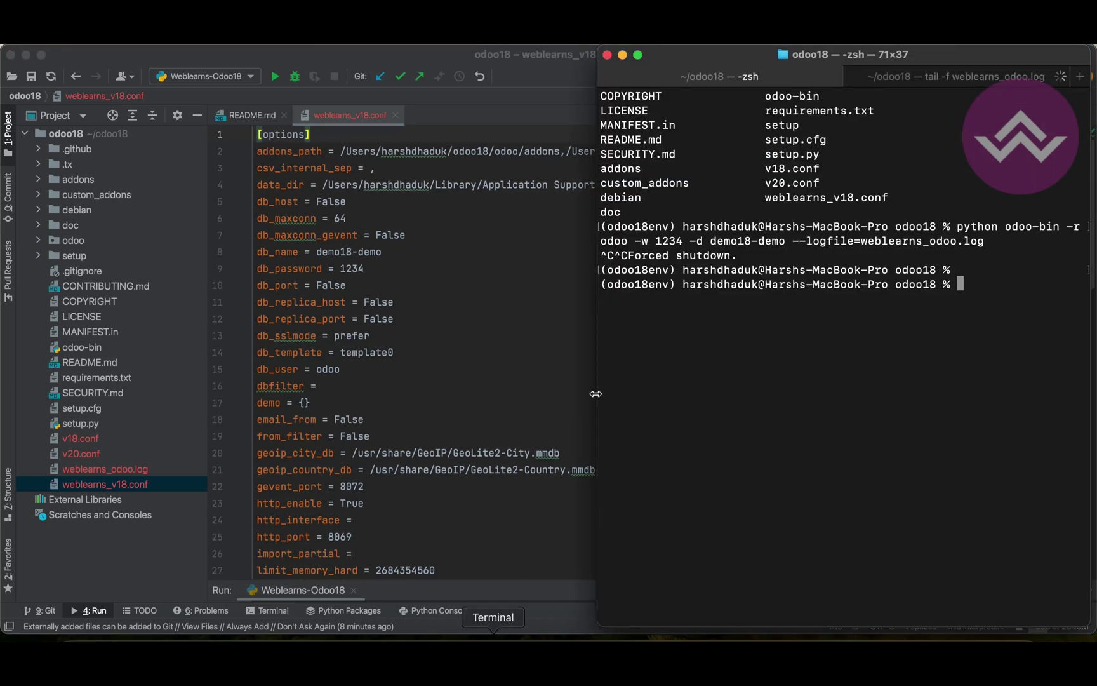
{"action": "key", "text": "Up"}
{"action": "key", "text": "Left"}
{"action": "key", "text": "Left"}
{"action": "key", "text": "Left"}
{"action": "key", "text": "Left"}
{"action": "key", "text": "Left"}
{"action": "key", "text": "Left"}
{"action": "key", "text": "Left"}
{"action": "key", "text": "Left"}
{"action": "key", "text": "Left"}
{"action": "key", "text": "Left"}
{"action": "key", "text": "Left"}
{"action": "key", "text": "Left"}
{"action": "key", "text": "Left"}
{"action": "key", "text": "Left"}
{"action": "key", "text": "Left"}
{"action": "key", "text": "Left"}
{"action": "key", "text": "Left"}
{"action": "key", "text": "Left"}
{"action": "key", "text": "Left"}
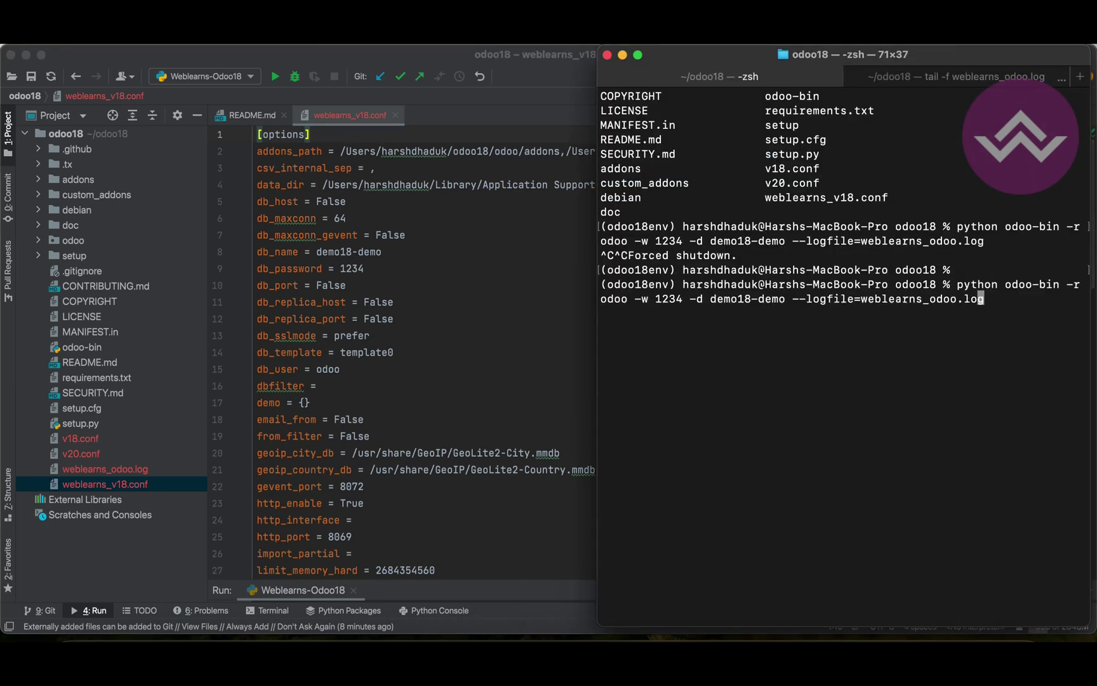
{"action": "key", "text": "Left"}
{"action": "key", "text": "Left"}
{"action": "key", "text": "Left"}
{"action": "key", "text": "Left"}
{"action": "key", "text": "Left"}
{"action": "key", "text": "Left"}
{"action": "key", "text": "Left"}
{"action": "key", "text": "BackSpace"}
{"action": "key", "text": "BackSpace"}
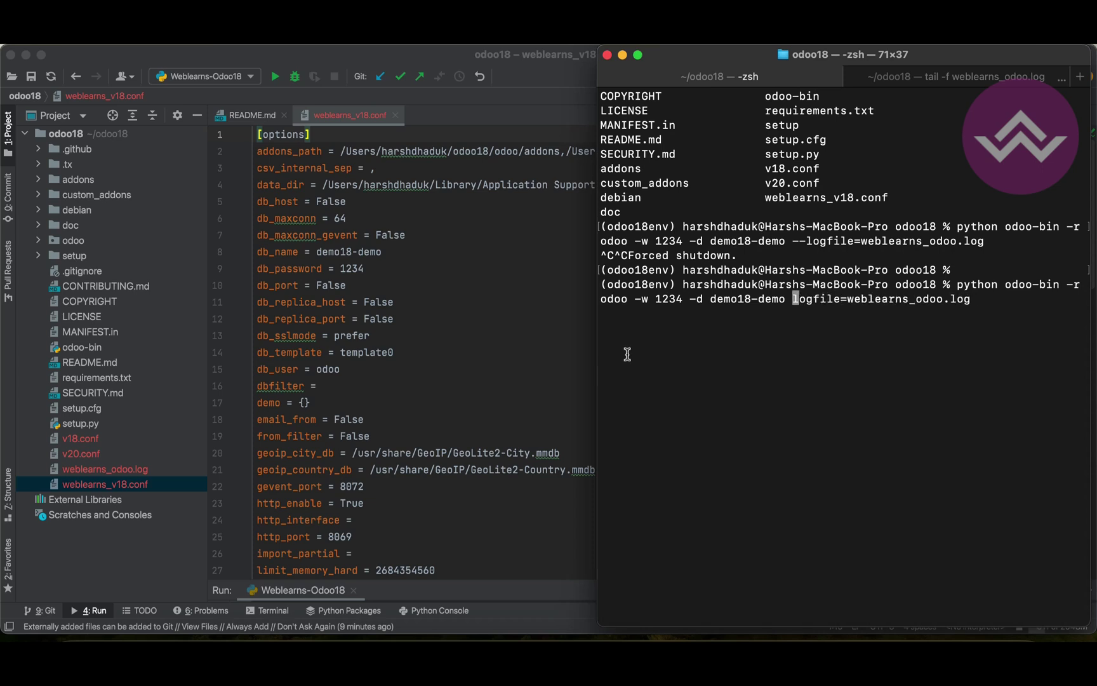
{"action": "double_click", "coordinate": [821, 300]}
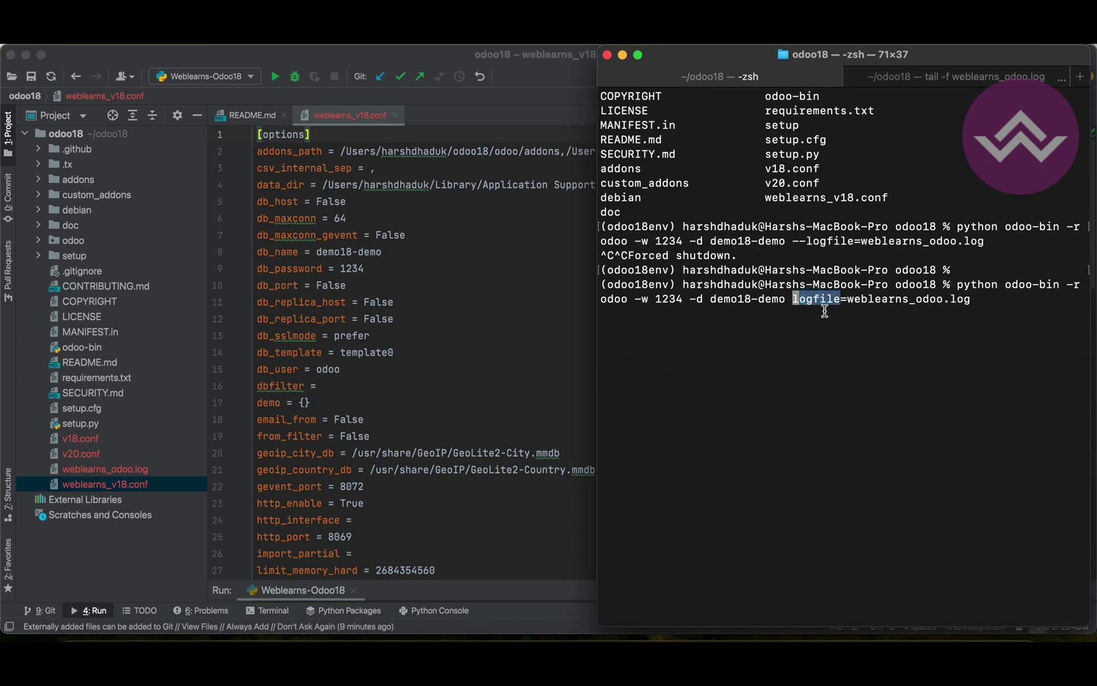
{"action": "left_click_drag", "start_coordinate": [848, 299], "coordinate": [977, 296]}
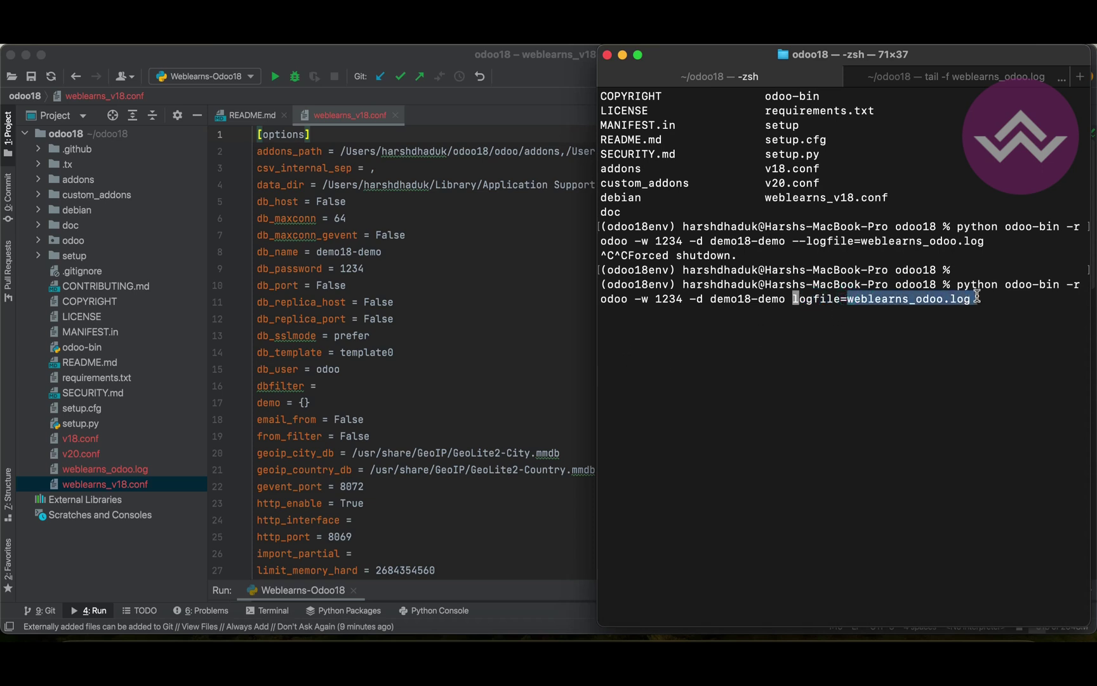
{"action": "left_click", "coordinate": [332, 362]}
On line 40 of weblearns_v18.conf, paste weblearns_odoo.log over the abc.log logfile value
{"action": "scroll", "coordinate": [327, 448], "scroll_direction": "down", "scroll_amount": 5}
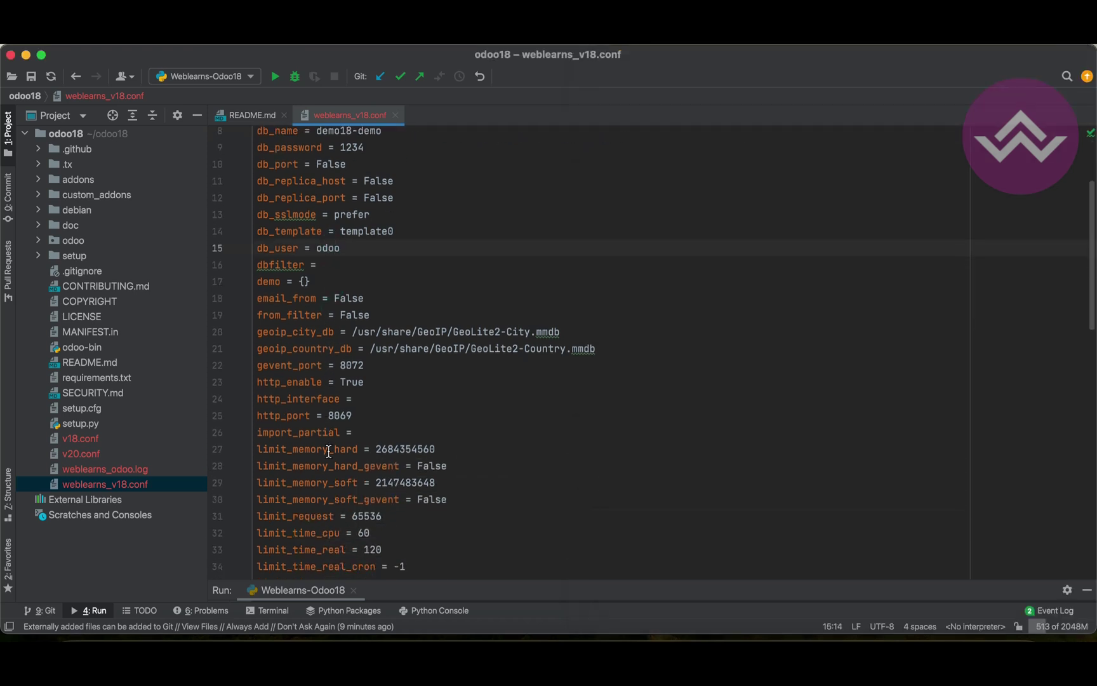
{"action": "scroll", "coordinate": [328, 451], "scroll_direction": "down", "scroll_amount": 2}
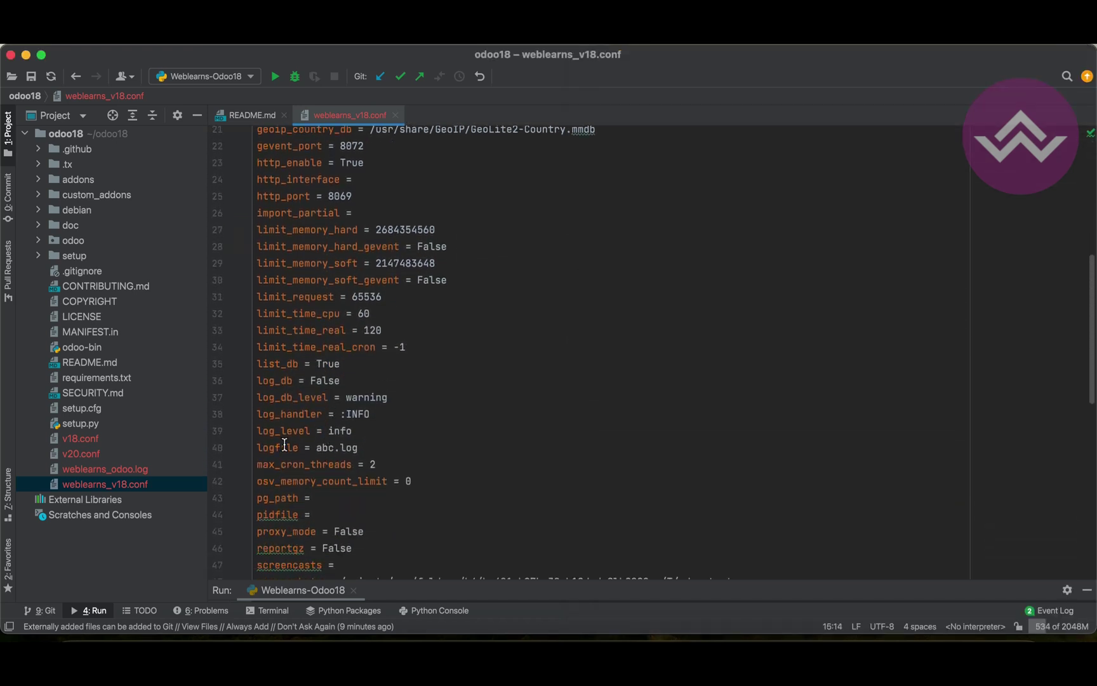
{"action": "double_click", "coordinate": [278, 449]}
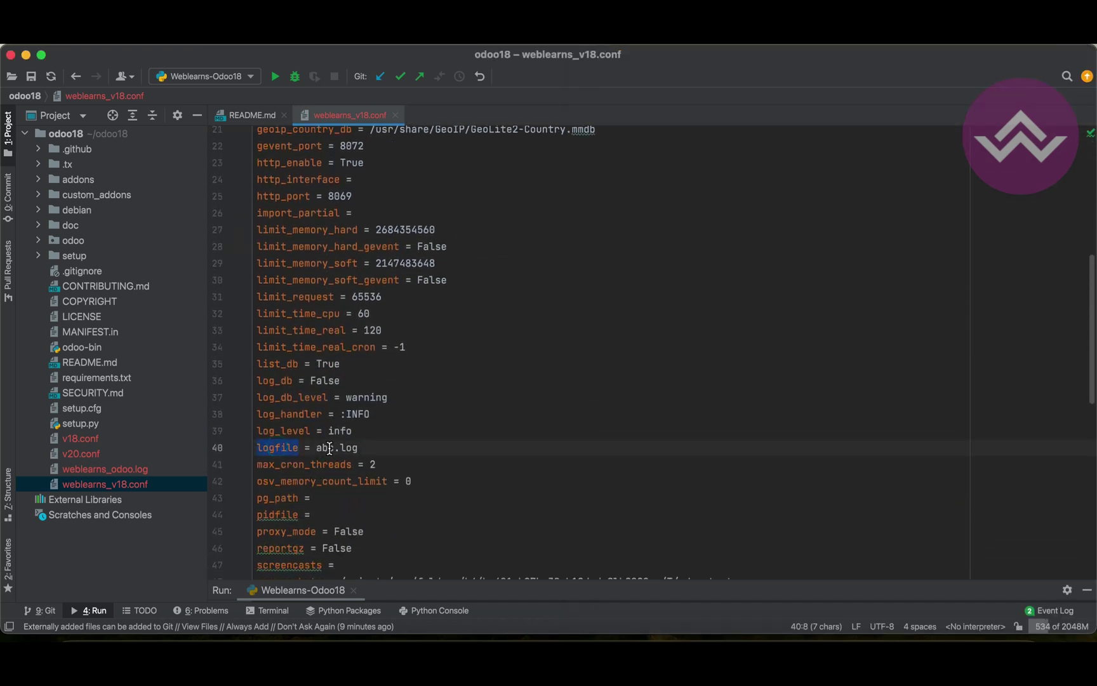
{"action": "left_click_drag", "start_coordinate": [318, 448], "coordinate": [359, 447]}
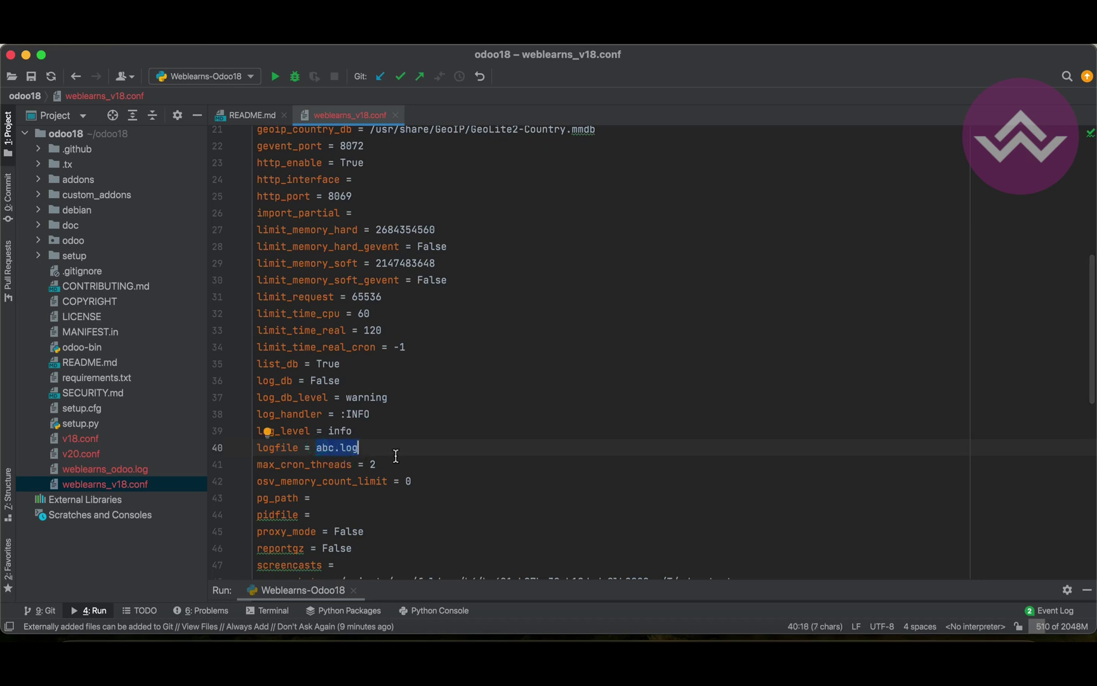
{"action": "key", "text": "super+v"}
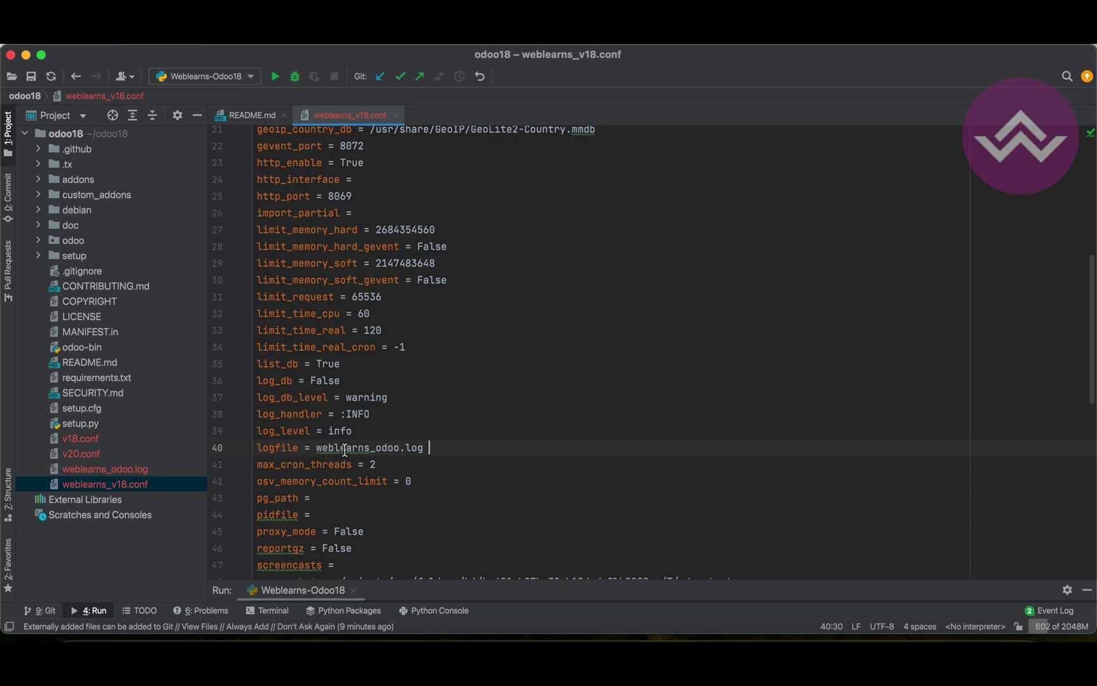
{"action": "scroll", "coordinate": [420, 446], "scroll_direction": "down", "scroll_amount": 5}
{"action": "left_click_drag", "start_coordinate": [316, 229], "coordinate": [424, 228]}
Replace the Weblearns-Odoo18 run parameters '-r odoo -w 1234' with '-c weblearns_v18.conf' and run it
{"action": "left_click", "coordinate": [230, 77]}
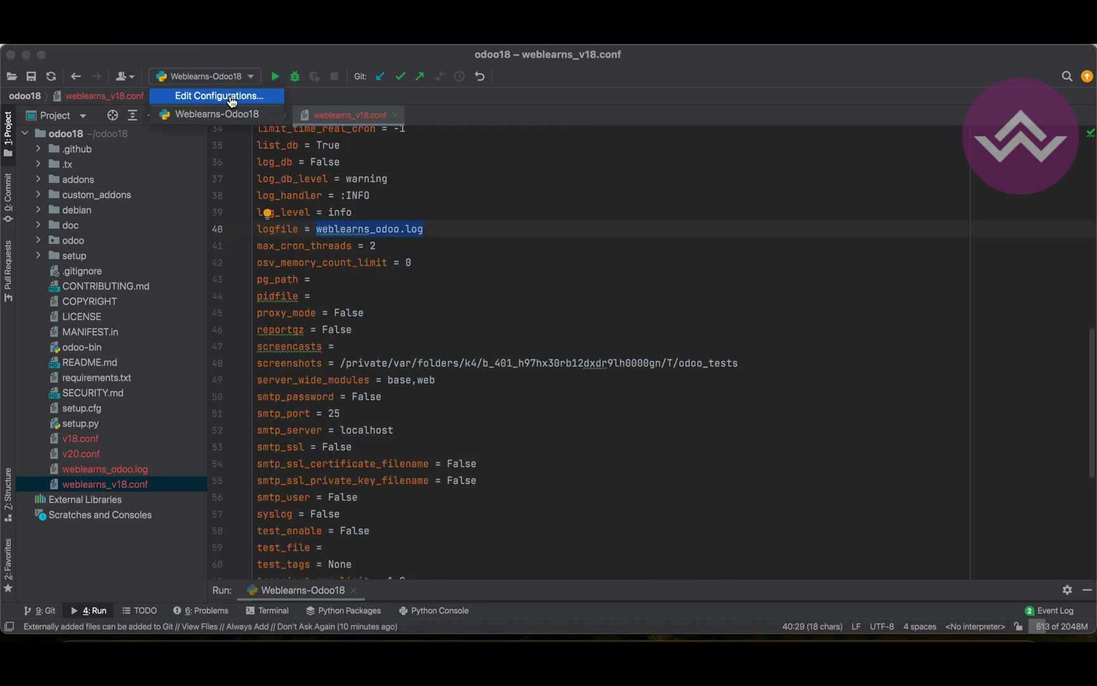
{"action": "left_click", "coordinate": [230, 98]}
{"action": "left_click", "coordinate": [654, 219]}
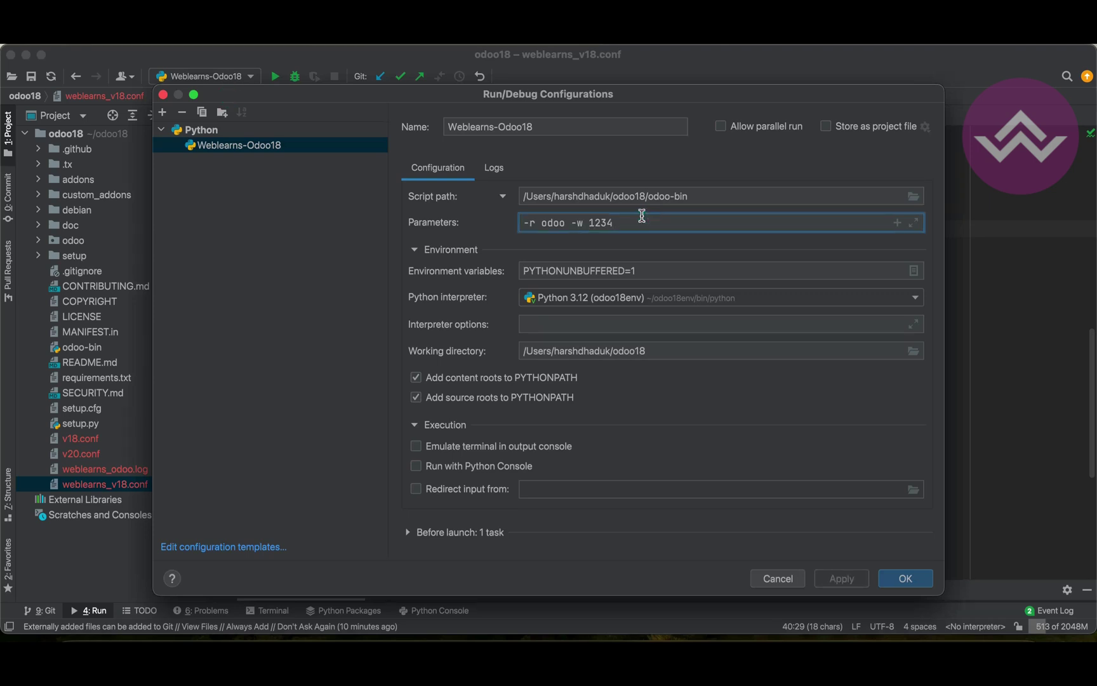
{"action": "triple_click", "coordinate": [641, 217]}
{"action": "key", "text": "BackSpace"}
{"action": "type", "text": "-c weblearn"}
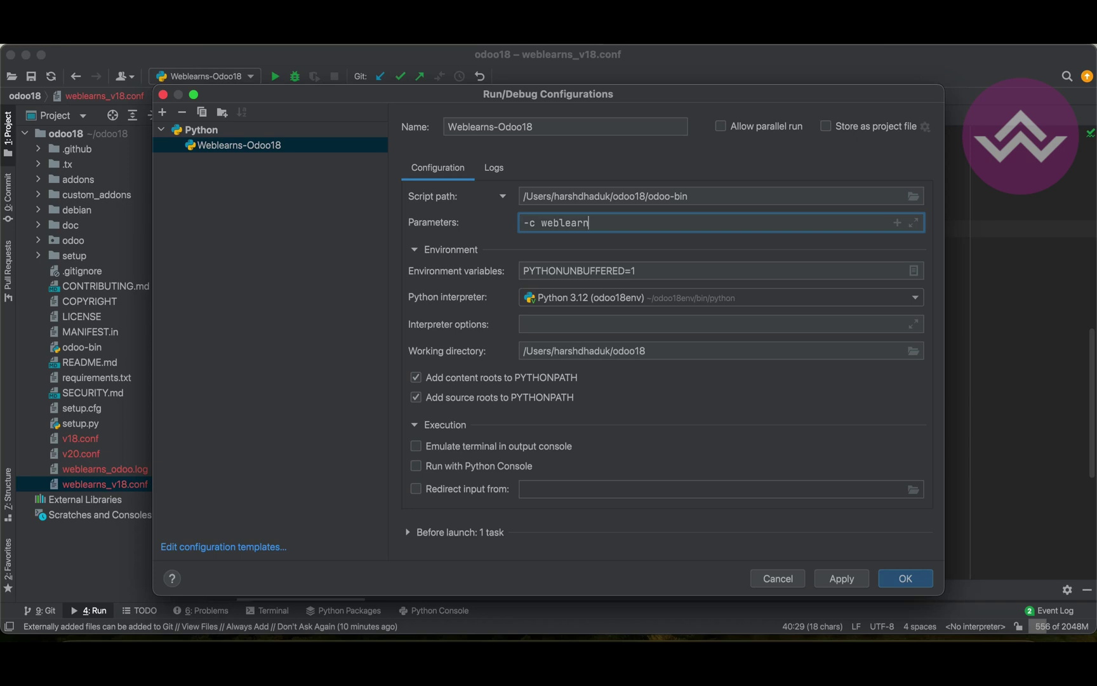
{"action": "type", "text": "s_v1"}
{"action": "left_click", "coordinate": [843, 578]}
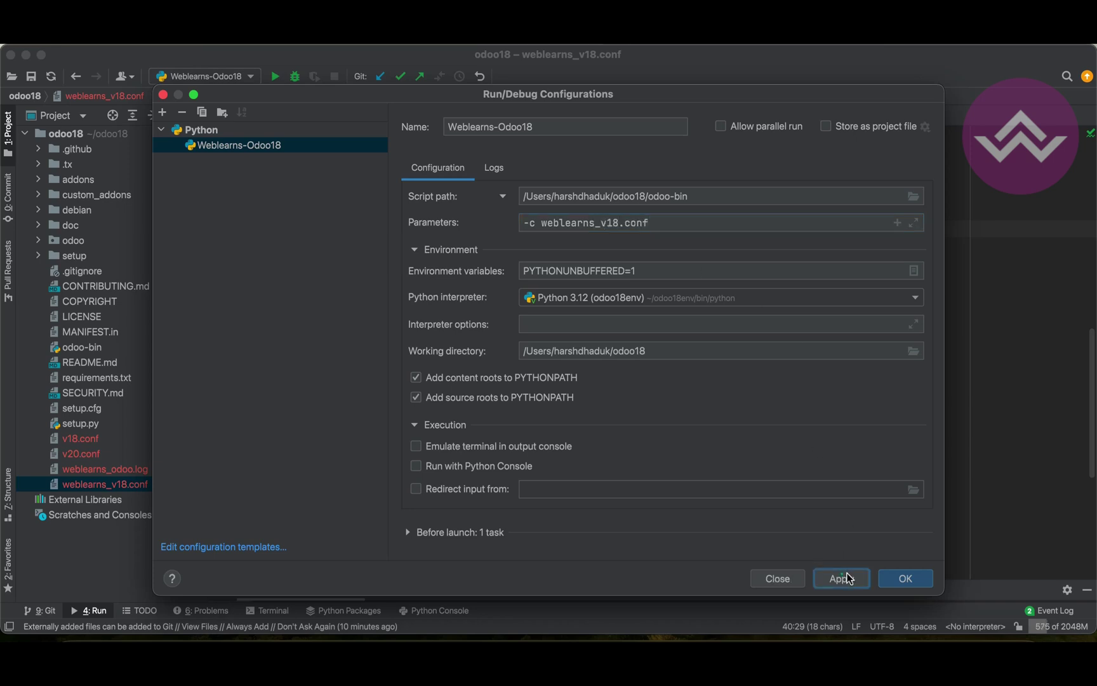
{"action": "left_click", "coordinate": [906, 577]}
{"action": "left_click", "coordinate": [275, 76]}
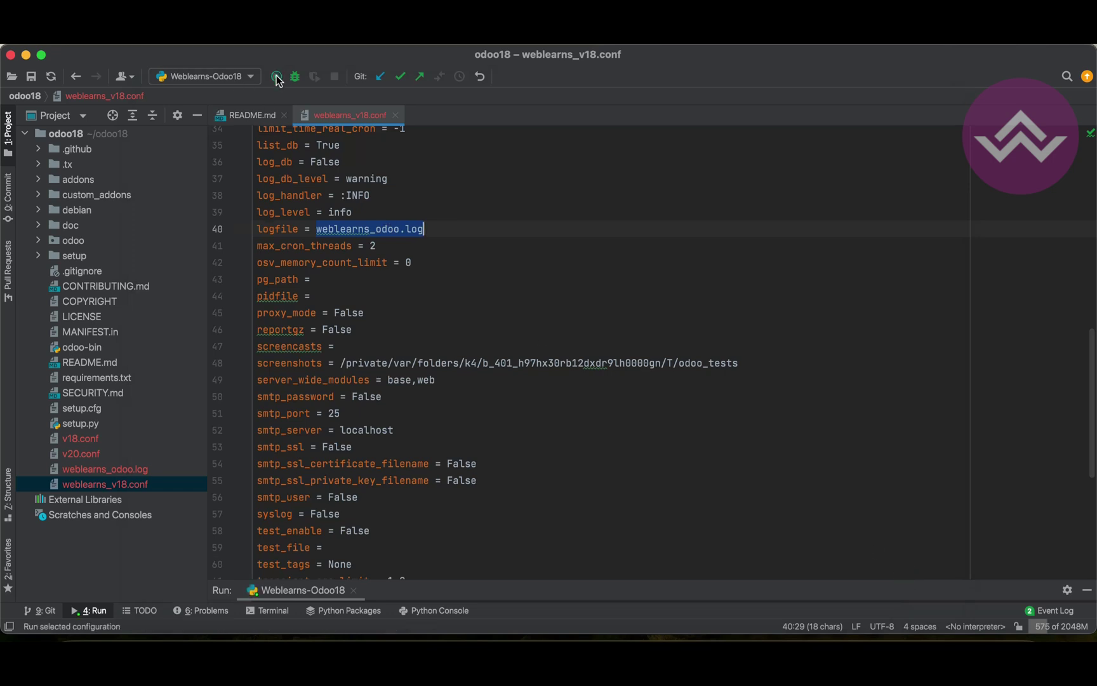
Enlarge the Run panel to show the -c command, then open weblearns_odoo.log at its end
{"action": "left_click_drag", "start_coordinate": [484, 587], "coordinate": [486, 389]}
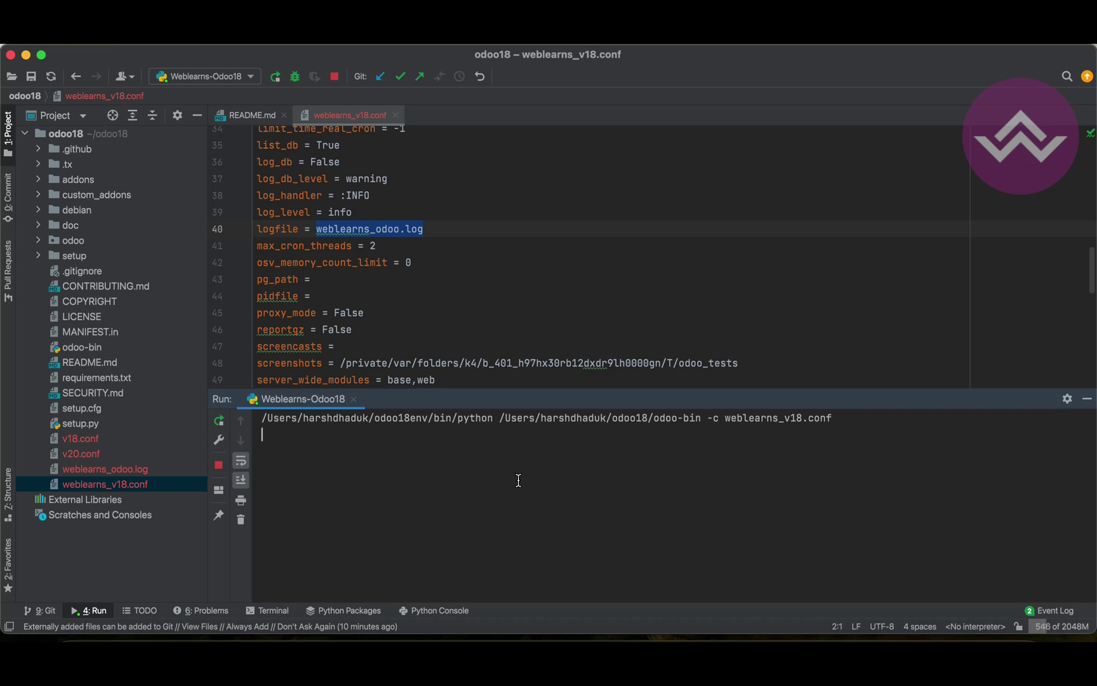
{"action": "left_click", "coordinate": [140, 470]}
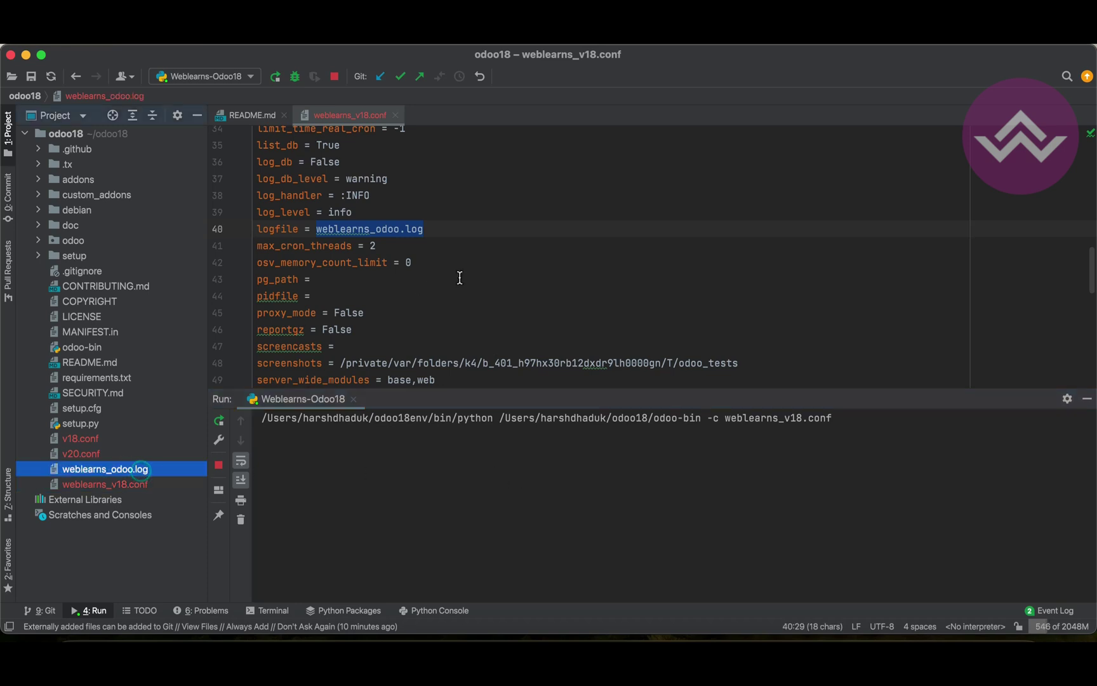
{"action": "double_click", "coordinate": [119, 470]}
{"action": "scroll", "coordinate": [635, 267], "scroll_direction": "down", "scroll_amount": 10}
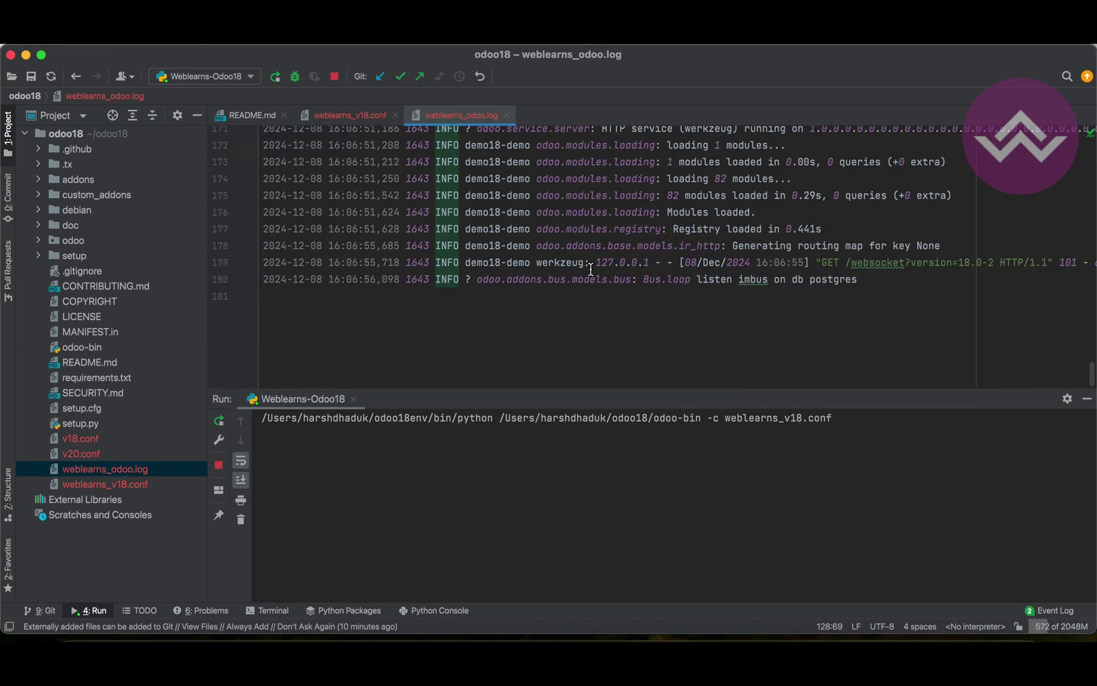
Reload Odoo, open the Discuss and Calendar apps, and check the new lines in weblearns_odoo.log
{"action": "left_click", "coordinate": [257, 660]}
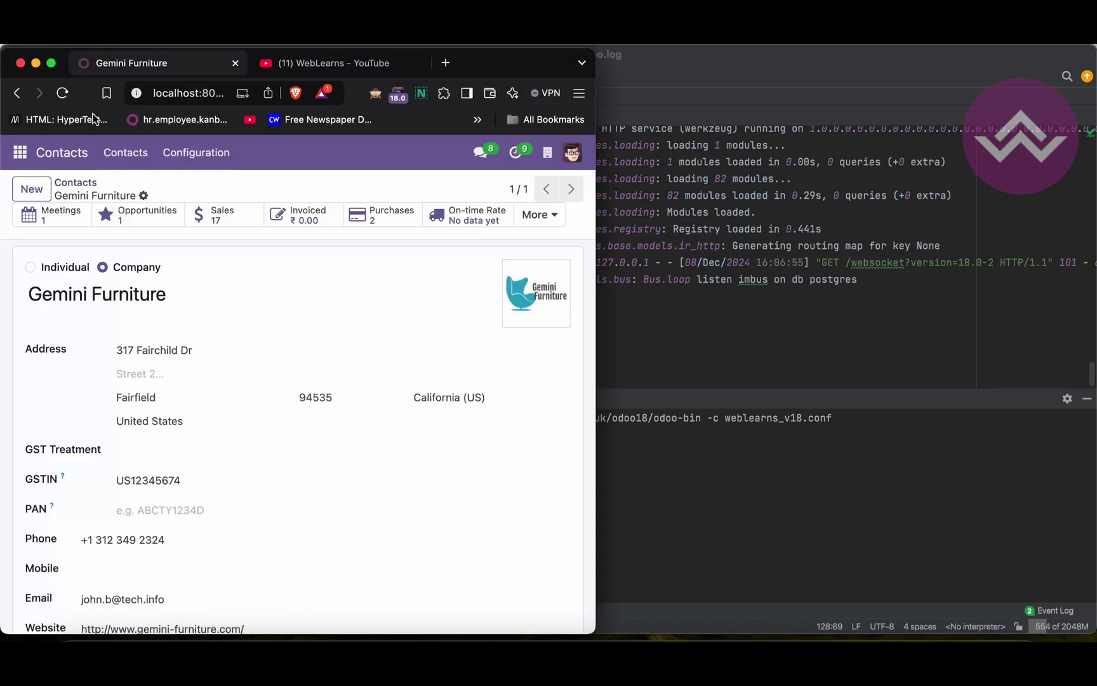
{"action": "left_click", "coordinate": [63, 93]}
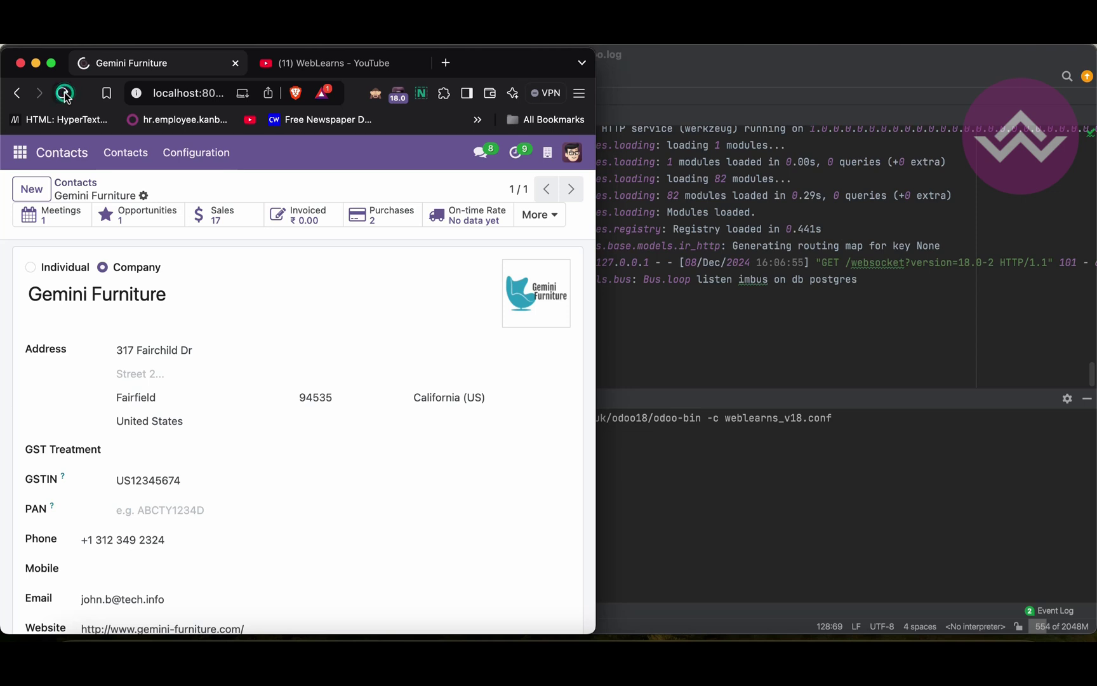
{"action": "left_click", "coordinate": [20, 152]}
{"action": "left_click", "coordinate": [25, 190]}
{"action": "left_click", "coordinate": [20, 152]}
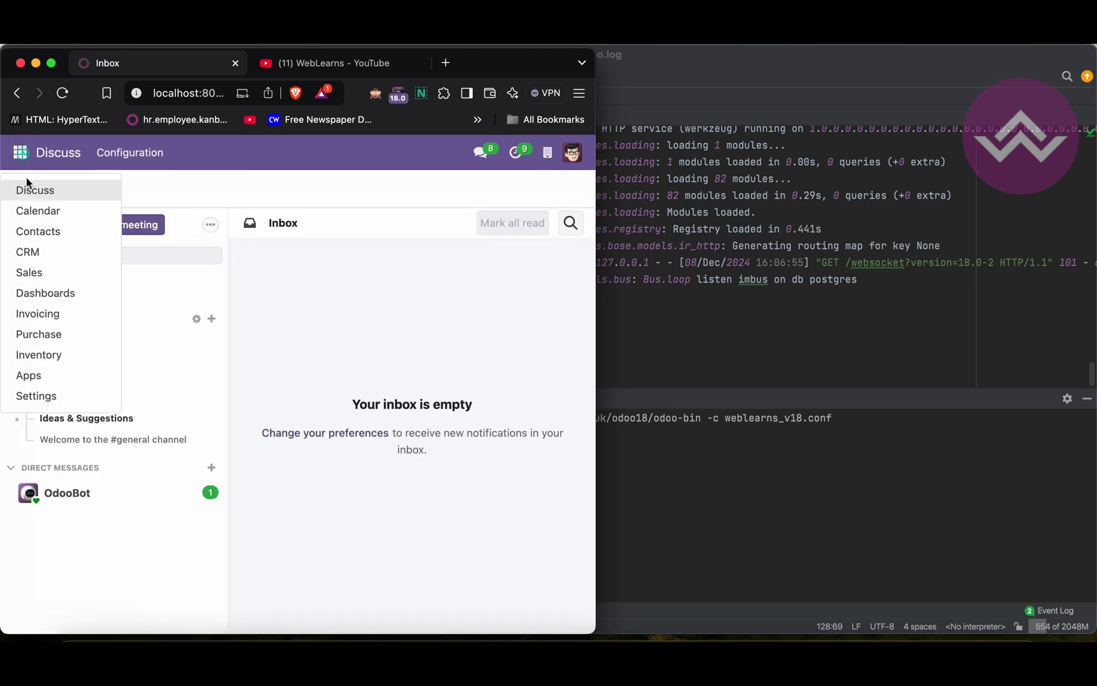
{"action": "left_click", "coordinate": [36, 211]}
{"action": "left_click", "coordinate": [728, 278]}
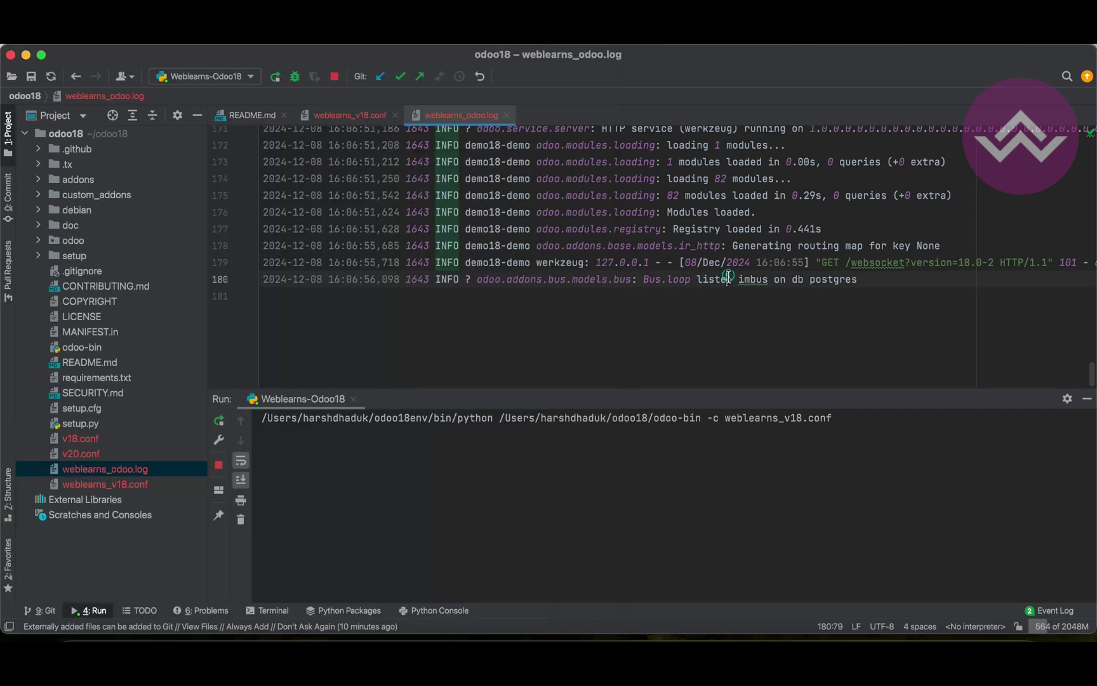
{"action": "scroll", "coordinate": [640, 315], "scroll_direction": "down", "scroll_amount": 10}
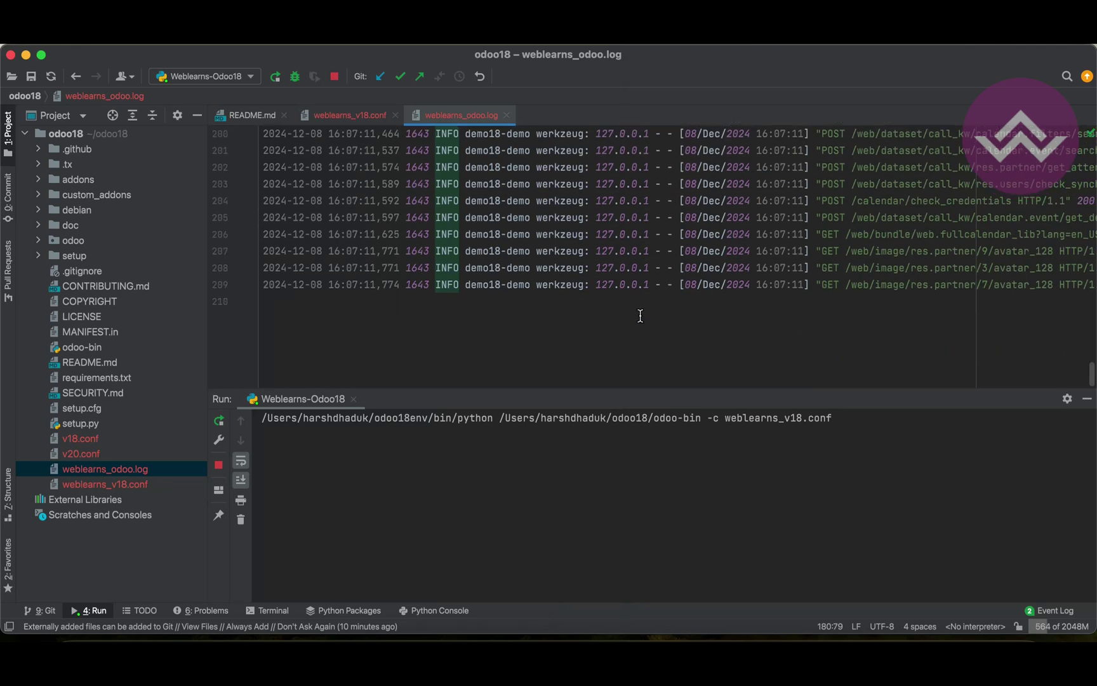
Follow the live tail -f tab while reloading Calendar and opening Configuration > Settings
{"action": "left_click", "coordinate": [260, 635]}
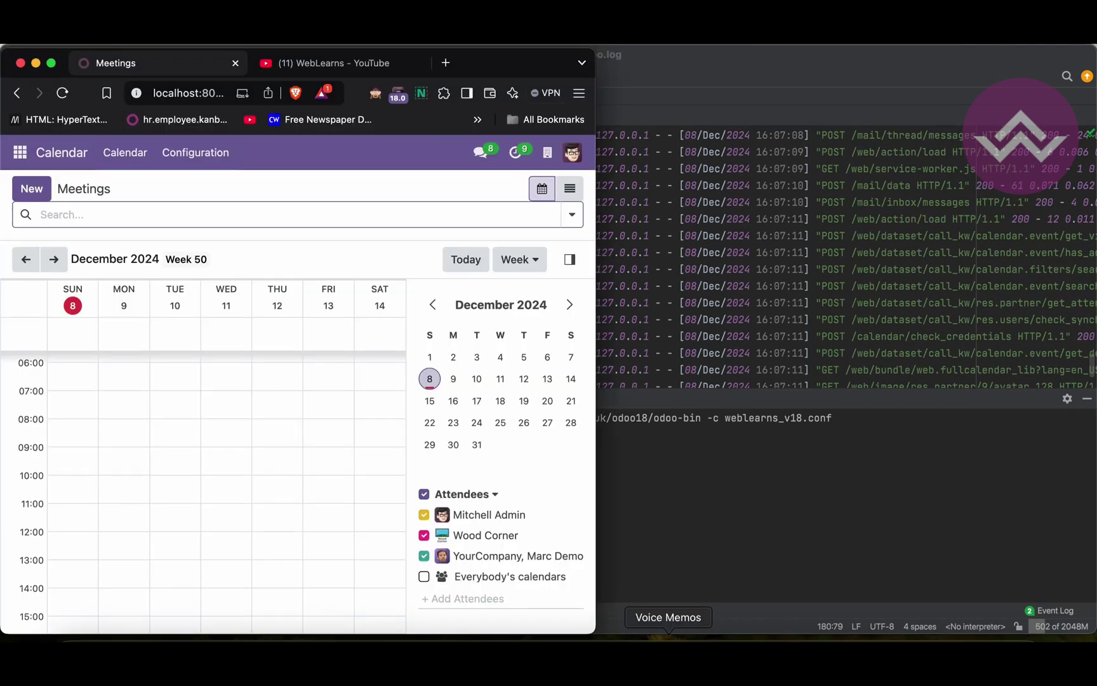
{"action": "left_click", "coordinate": [492, 606]}
{"action": "left_click", "coordinate": [890, 76]}
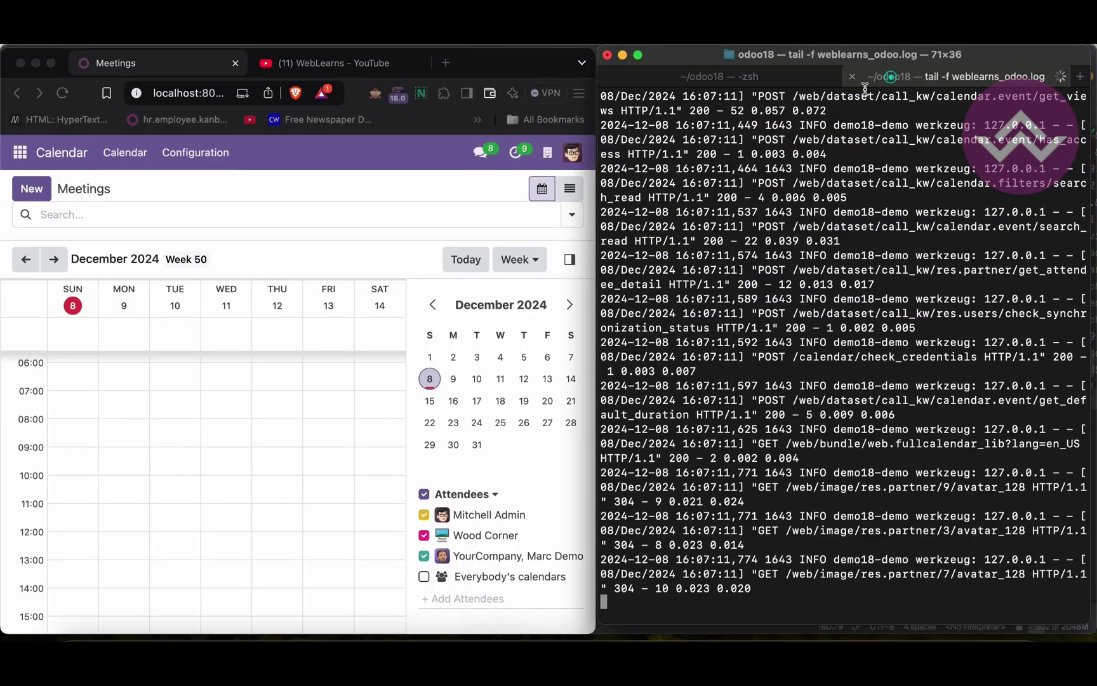
{"action": "left_click", "coordinate": [63, 94]}
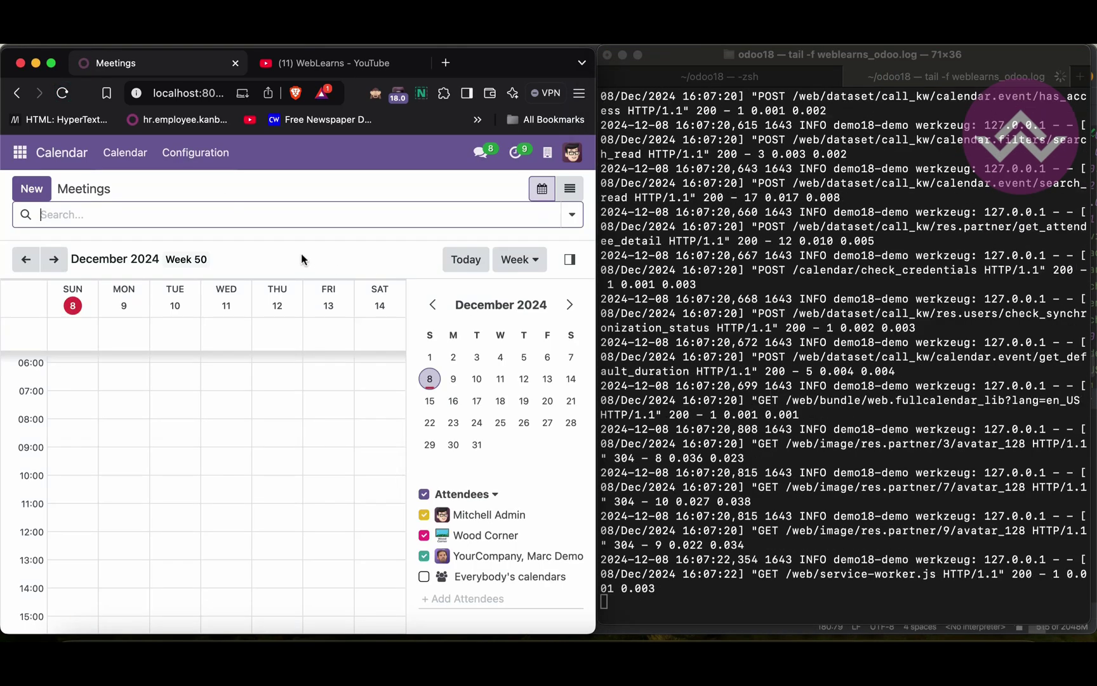
{"action": "left_click", "coordinate": [73, 149]}
{"action": "left_click", "coordinate": [196, 156]}
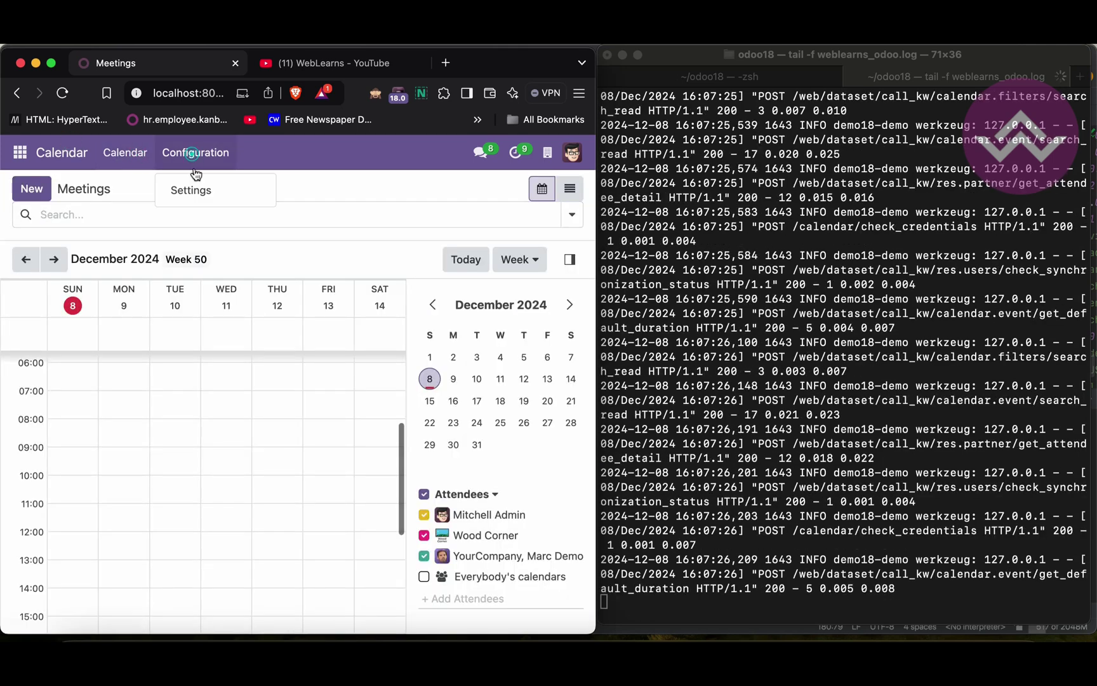
{"action": "left_click", "coordinate": [194, 182]}
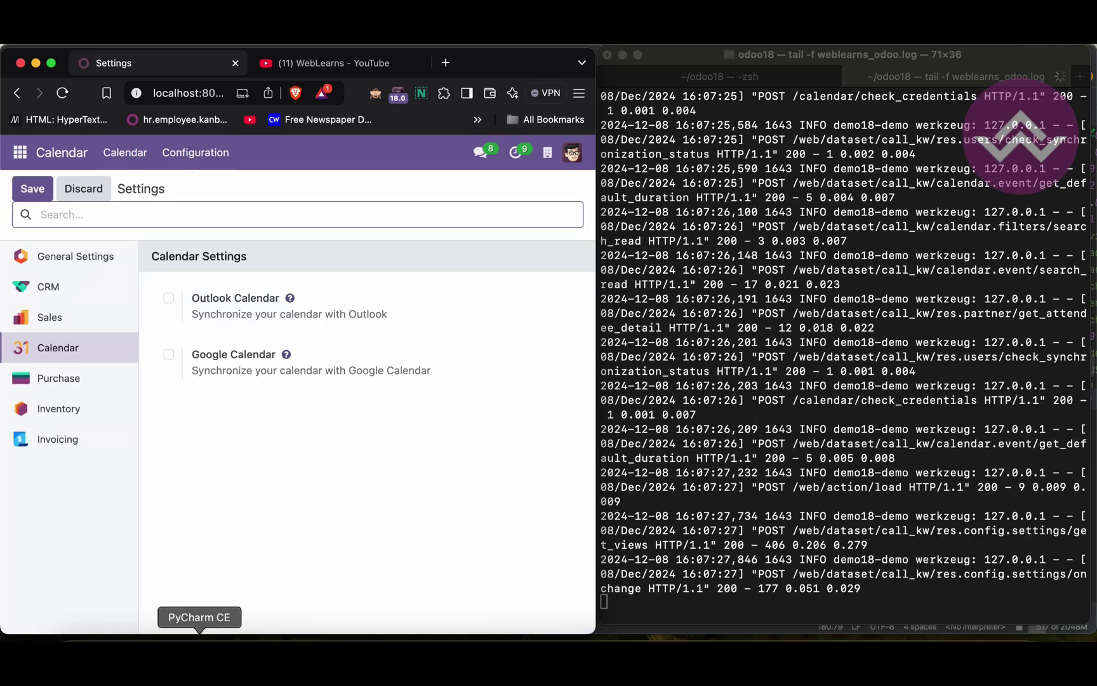
{"action": "left_click", "coordinate": [200, 637]}
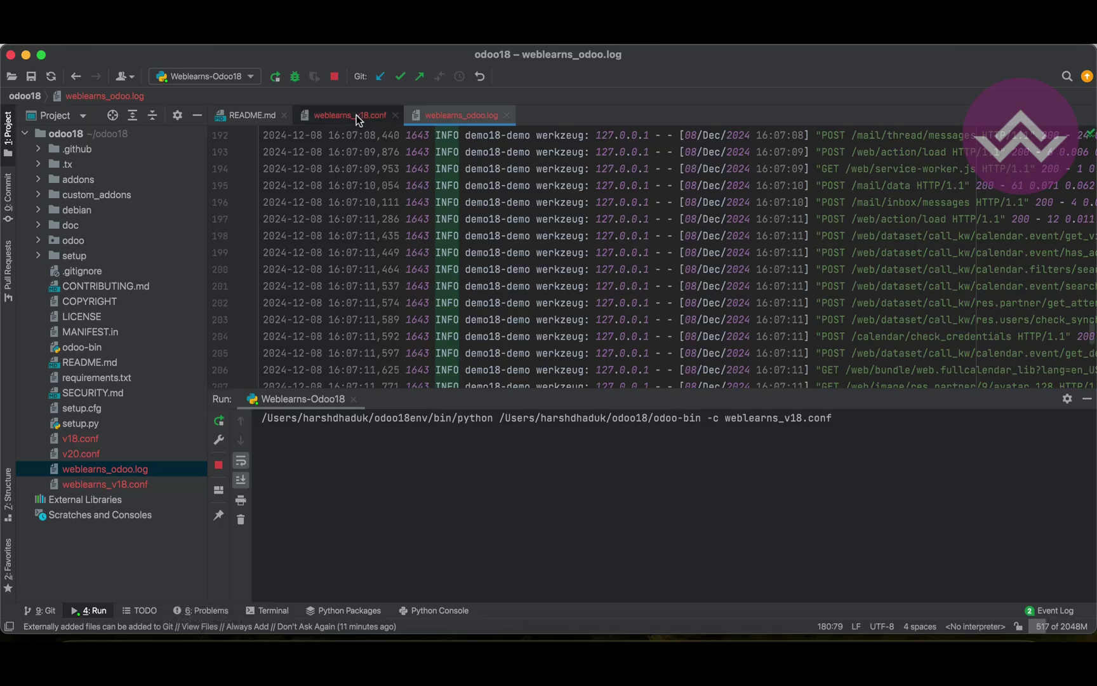
Highlight logfile in weblearns_v18.conf, then restore '--' before logfile in the terminal's odoo-bin command
{"action": "left_click", "coordinate": [357, 115]}
{"action": "double_click", "coordinate": [281, 234]}
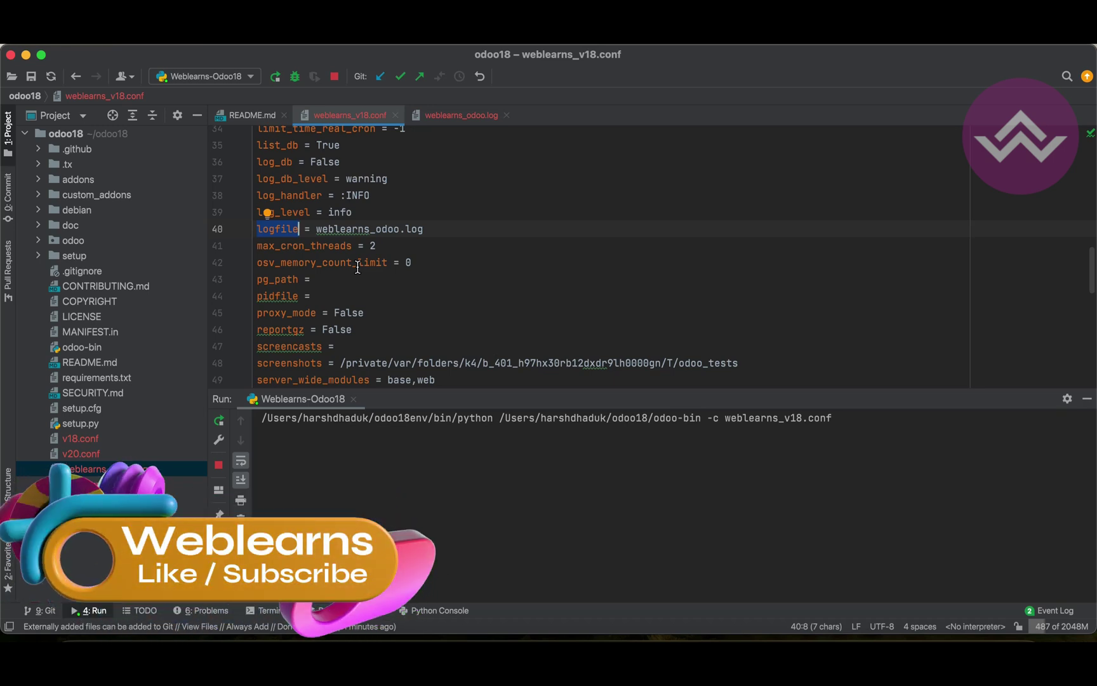
{"action": "left_click", "coordinate": [492, 635]}
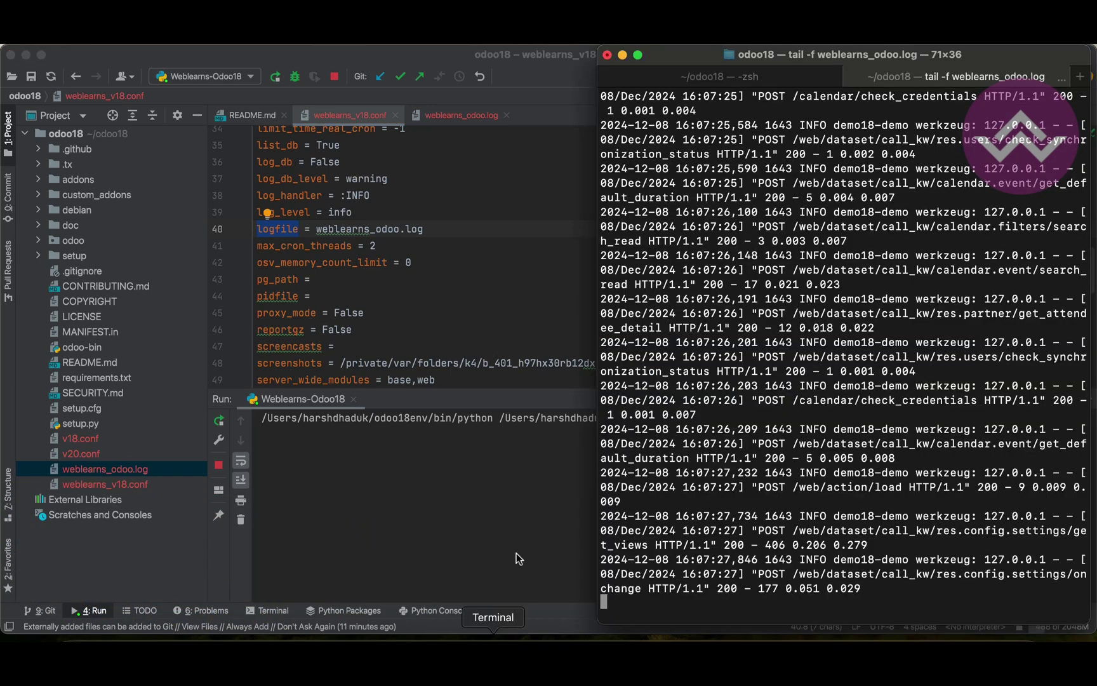
{"action": "left_click", "coordinate": [700, 88]}
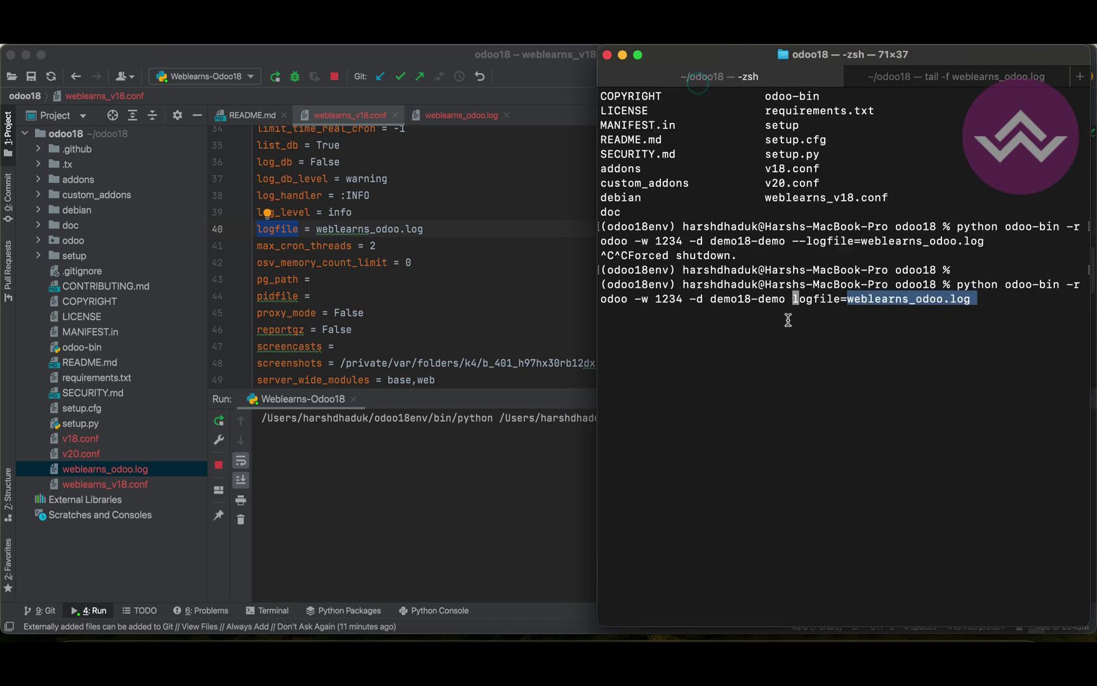
{"action": "left_click", "coordinate": [788, 320]}
{"action": "type", "text": "--"}
{"action": "key", "text": "Right"}
{"action": "key", "text": "Right"}
{"action": "key", "text": "Right"}
{"action": "key", "text": "Right"}
{"action": "key", "text": "Right"}
{"action": "key", "text": "Right"}
{"action": "key", "text": "Right"}
{"action": "key", "text": "Right"}
{"action": "key", "text": "Right"}
{"action": "key", "text": "Right"}
{"action": "key", "text": "Right"}
{"action": "key", "text": "Right"}
{"action": "key", "text": "Right"}
{"action": "key", "text": "Right"}
{"action": "key", "text": "Right"}
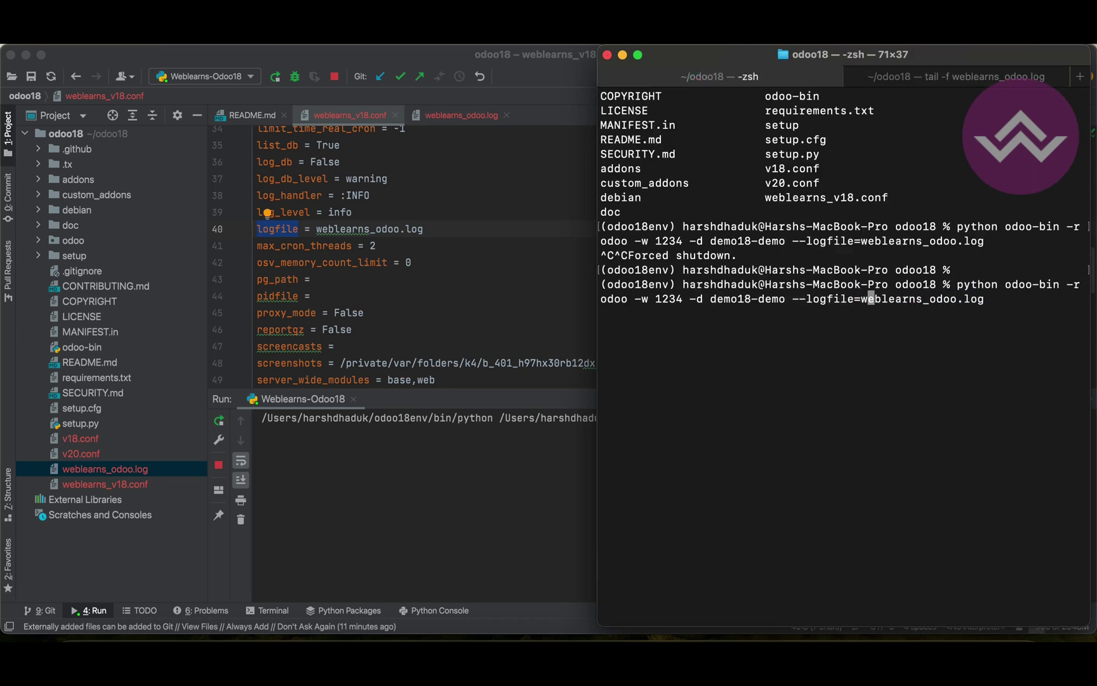
{"action": "key", "text": "Right"}
{"action": "key", "text": "Right"}
{"action": "key", "text": "Right"}
{"action": "key", "text": "Right"}
{"action": "key", "text": "Right"}
{"action": "key", "text": "Right"}
{"action": "left_click_drag", "start_coordinate": [964, 298], "coordinate": [984, 299]}
{"action": "left_click", "coordinate": [904, 348]}
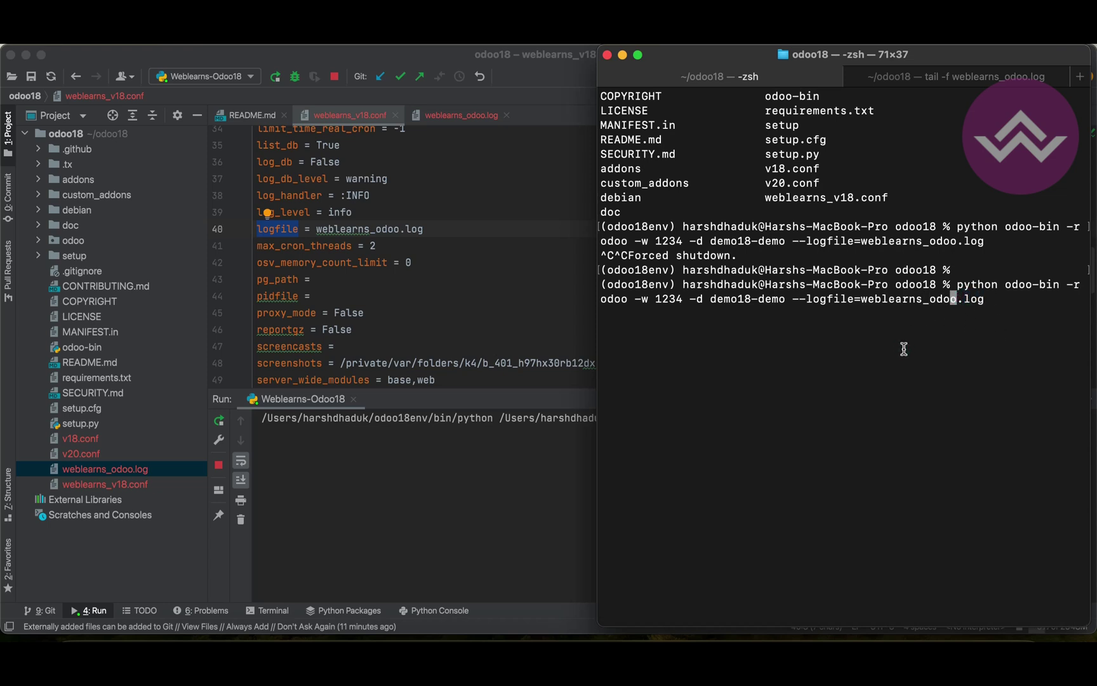